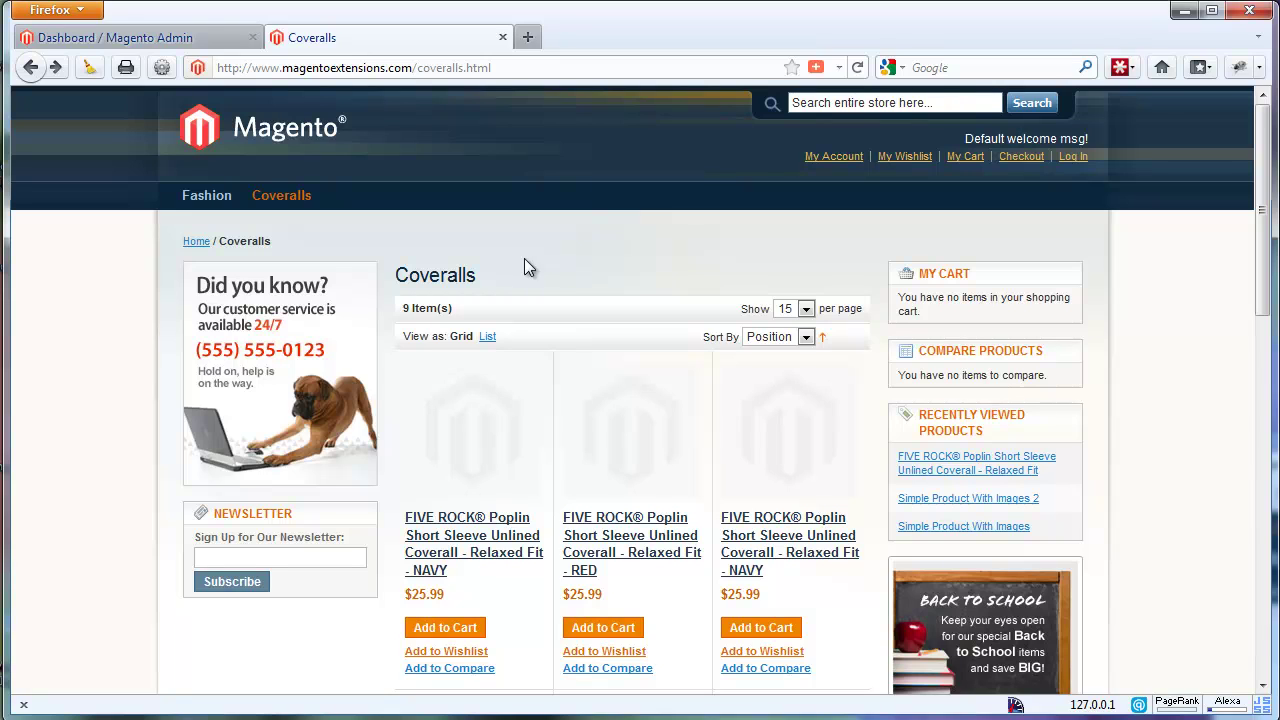
- Browse the Coveralls grid and open the $29.99 configurable Relaxed Fit coverall's product page
scroll(526, 264, "down", 2)
scroll(526, 264, "down", 8)
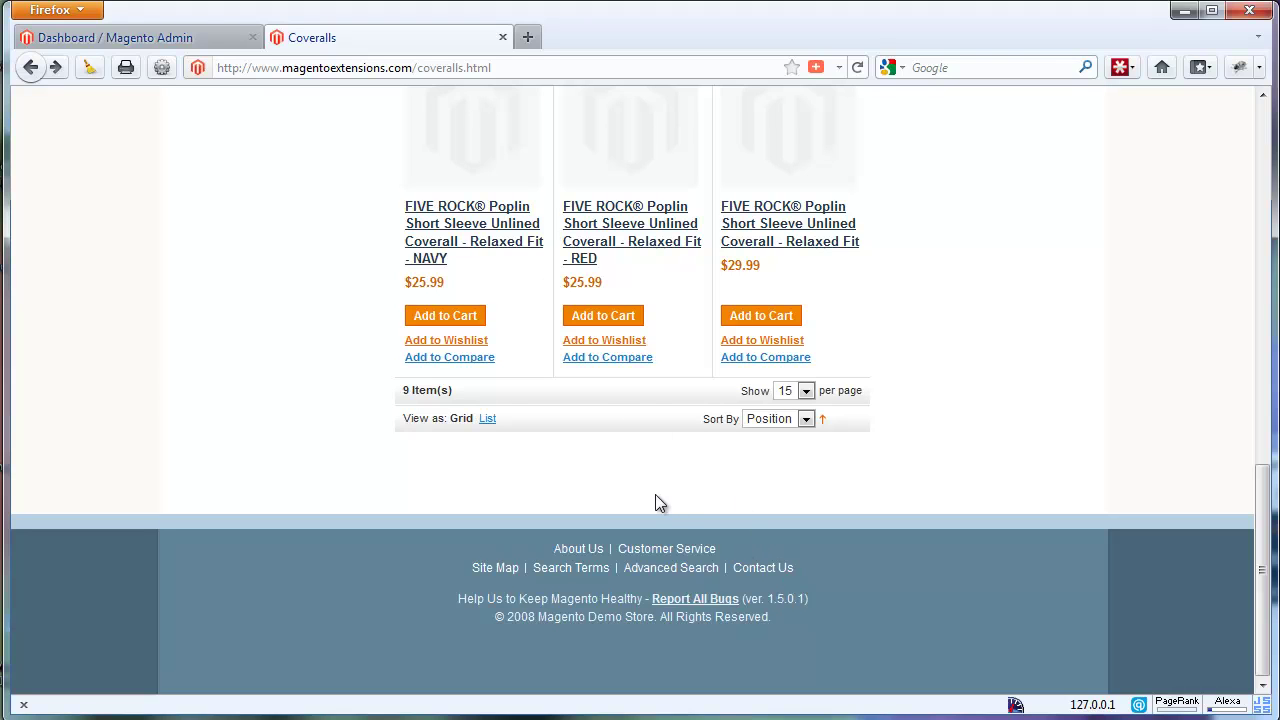
scroll(655, 494, "up", 4)
scroll(655, 494, "up", 3)
scroll(655, 494, "up", 4)
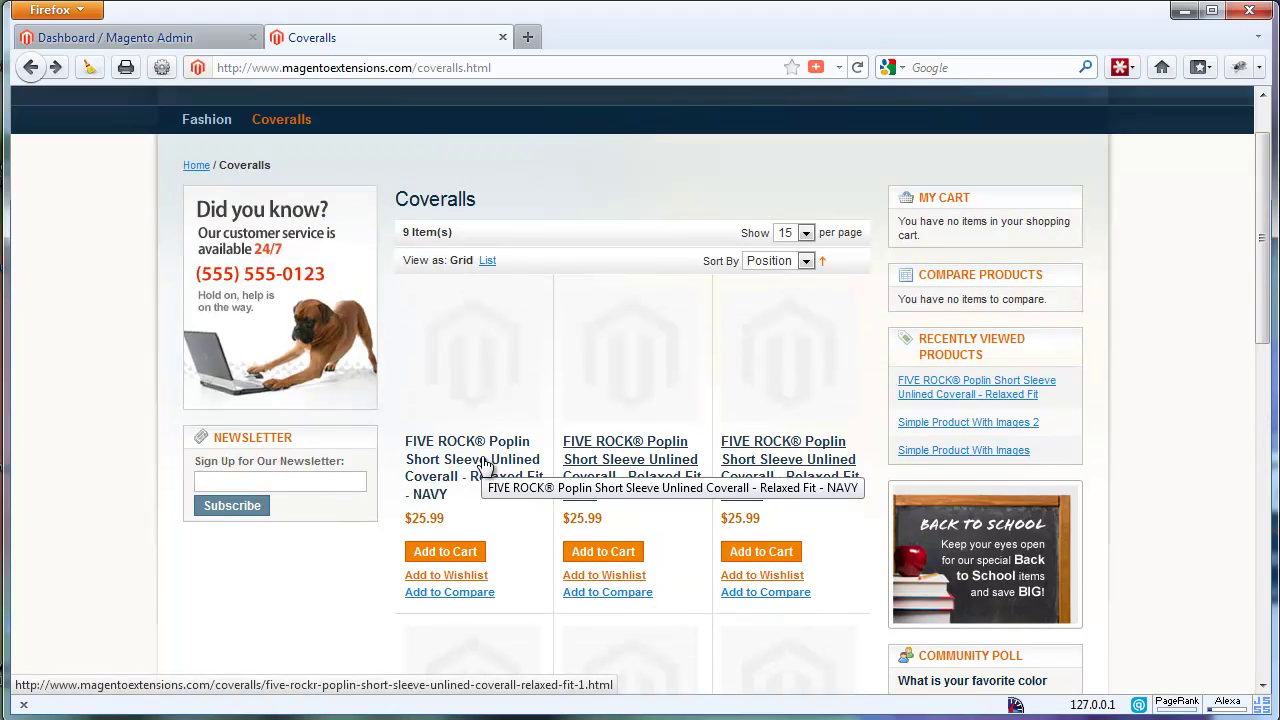
scroll(483, 465, "down", 2)
scroll(486, 471, "down", 1)
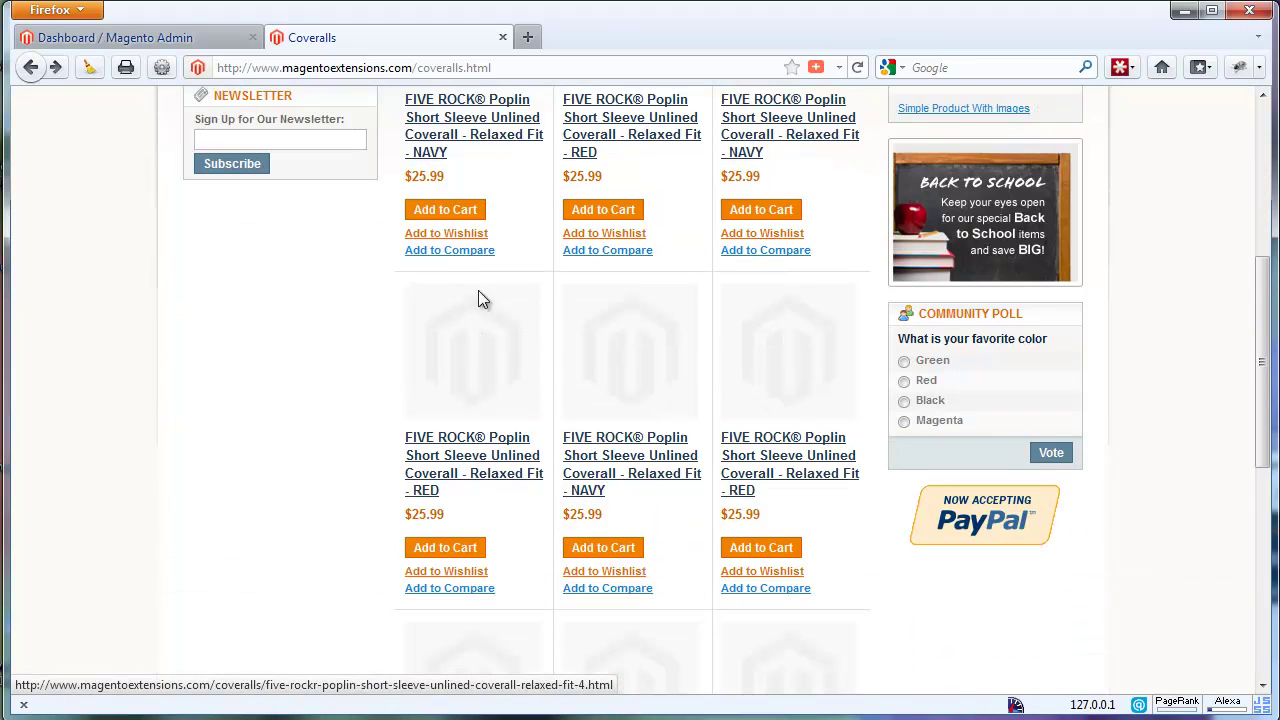
scroll(474, 190, "up", 1)
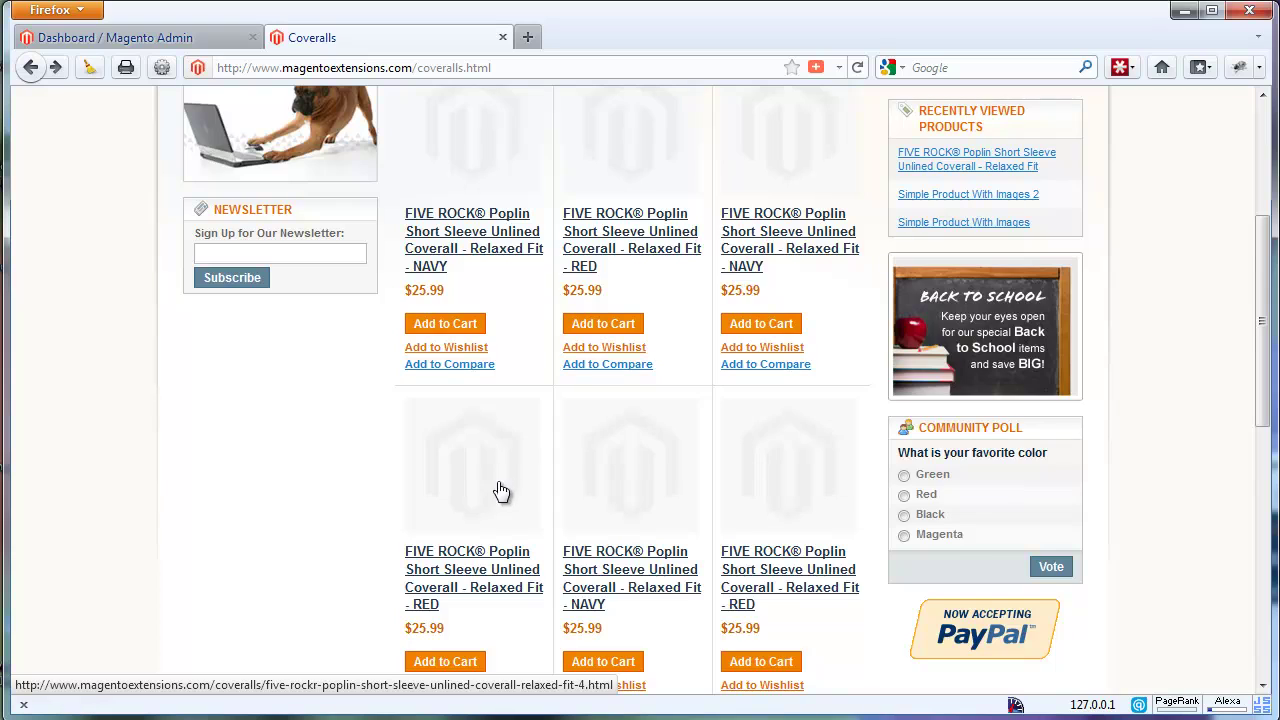
scroll(500, 491, "down", 4)
scroll(500, 491, "down", 2)
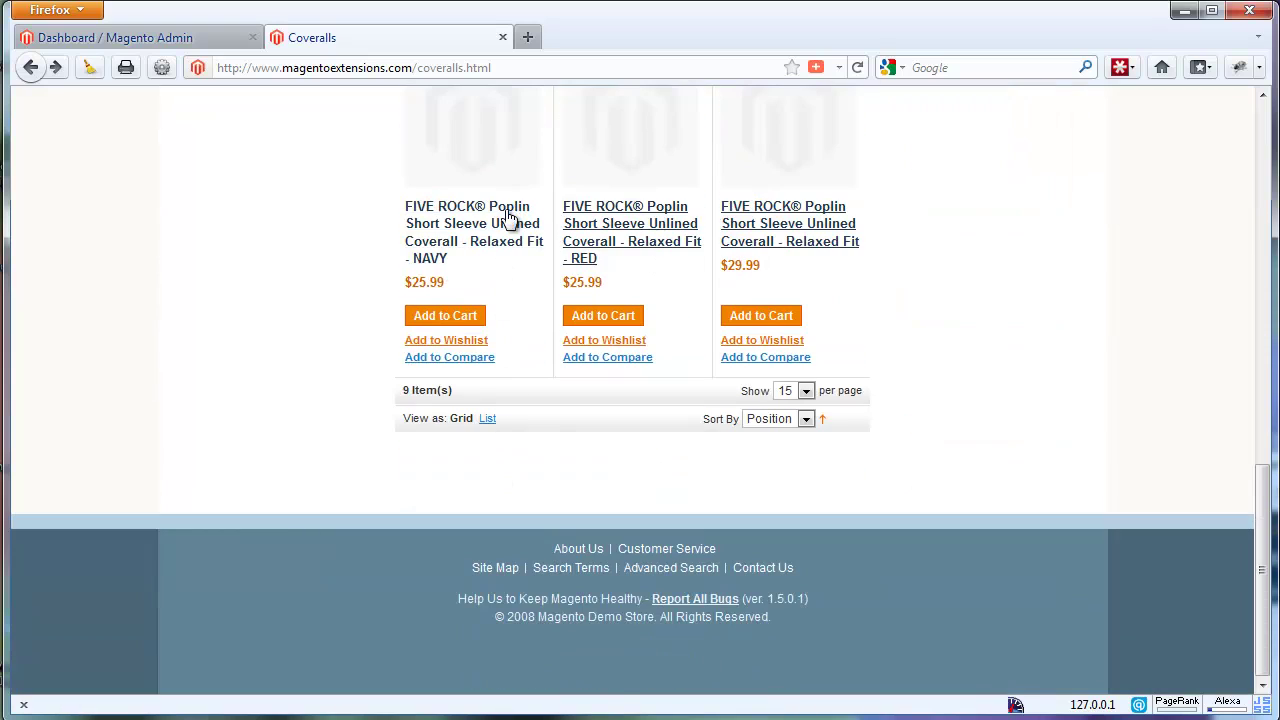
scroll(556, 262, "up", 1)
scroll(556, 262, "up", 1)
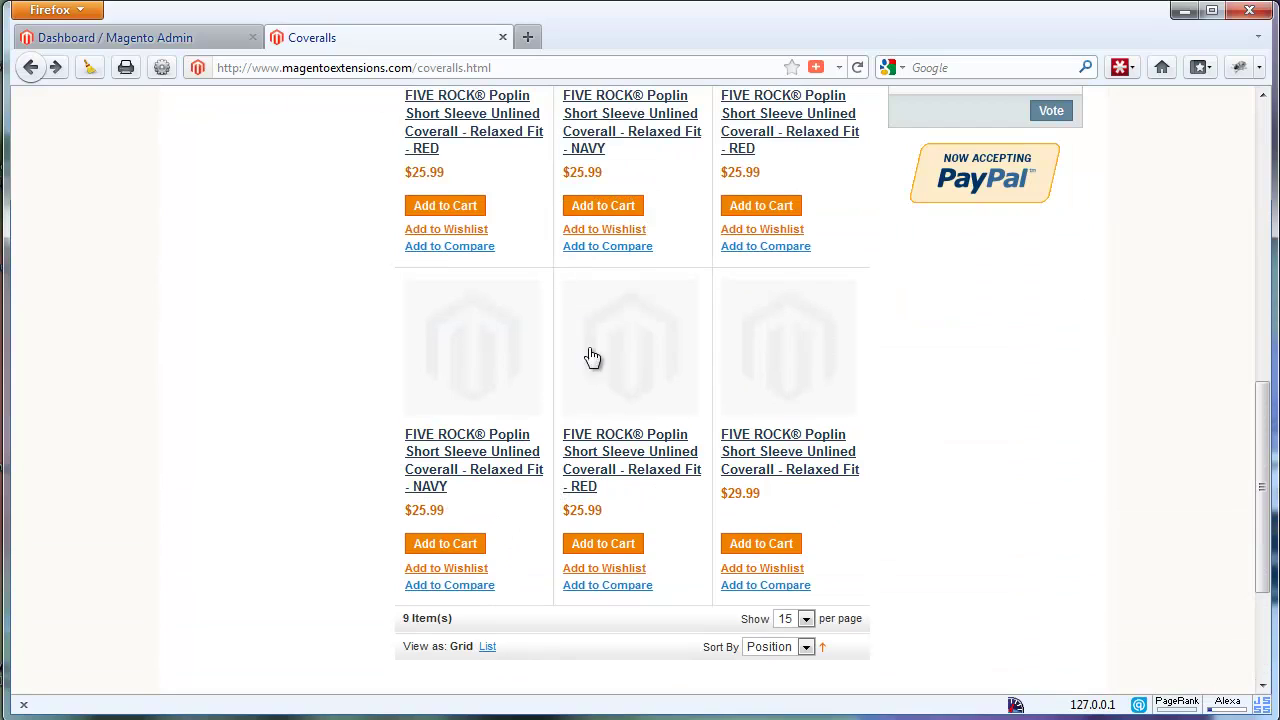
left_click(775, 362)
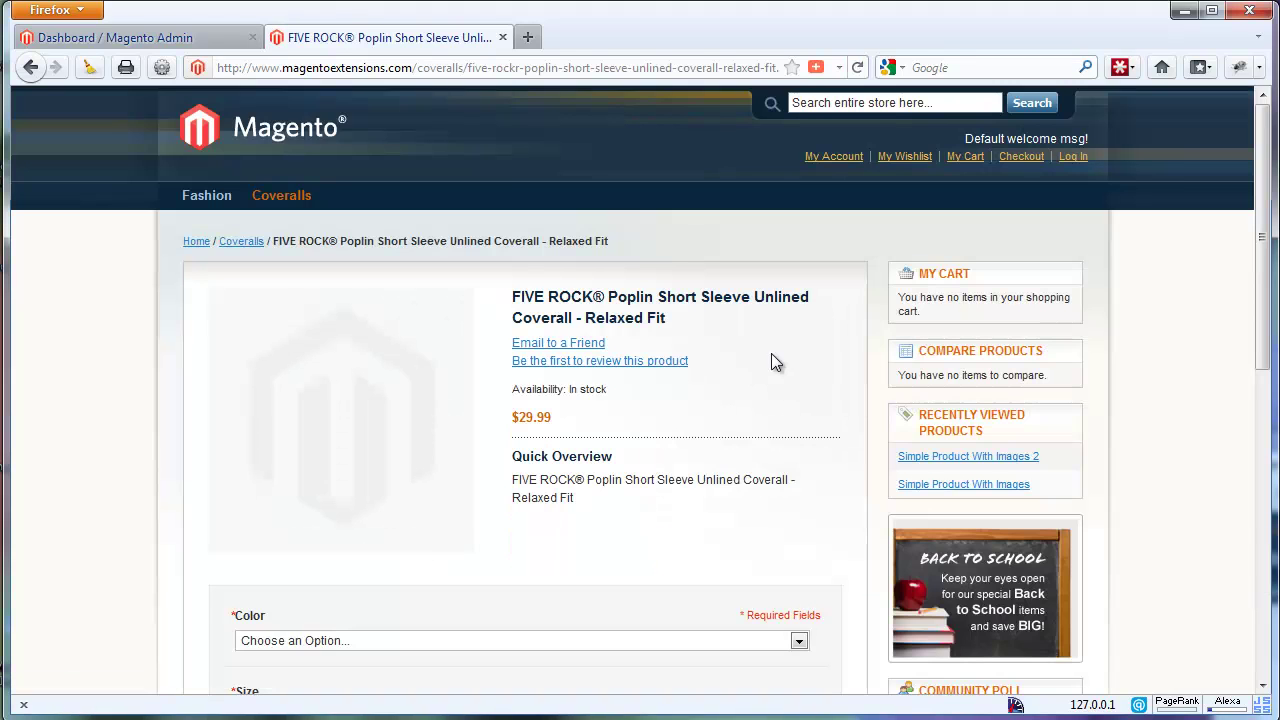
- Try Navy and then Red in the coverall's Color options and check the sizes, confirming no photos appear
scroll(771, 356, "down", 1)
scroll(600, 385, "down", 2)
left_click(457, 296)
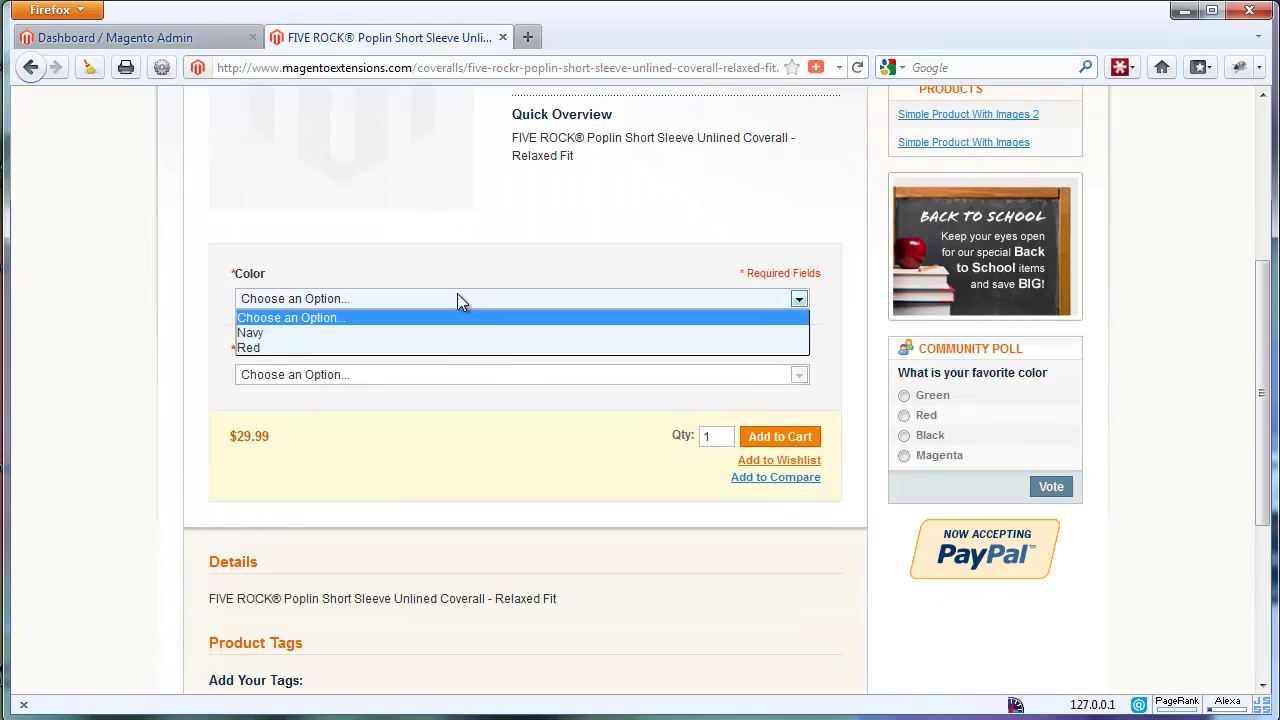
left_click(383, 336)
left_click(389, 375)
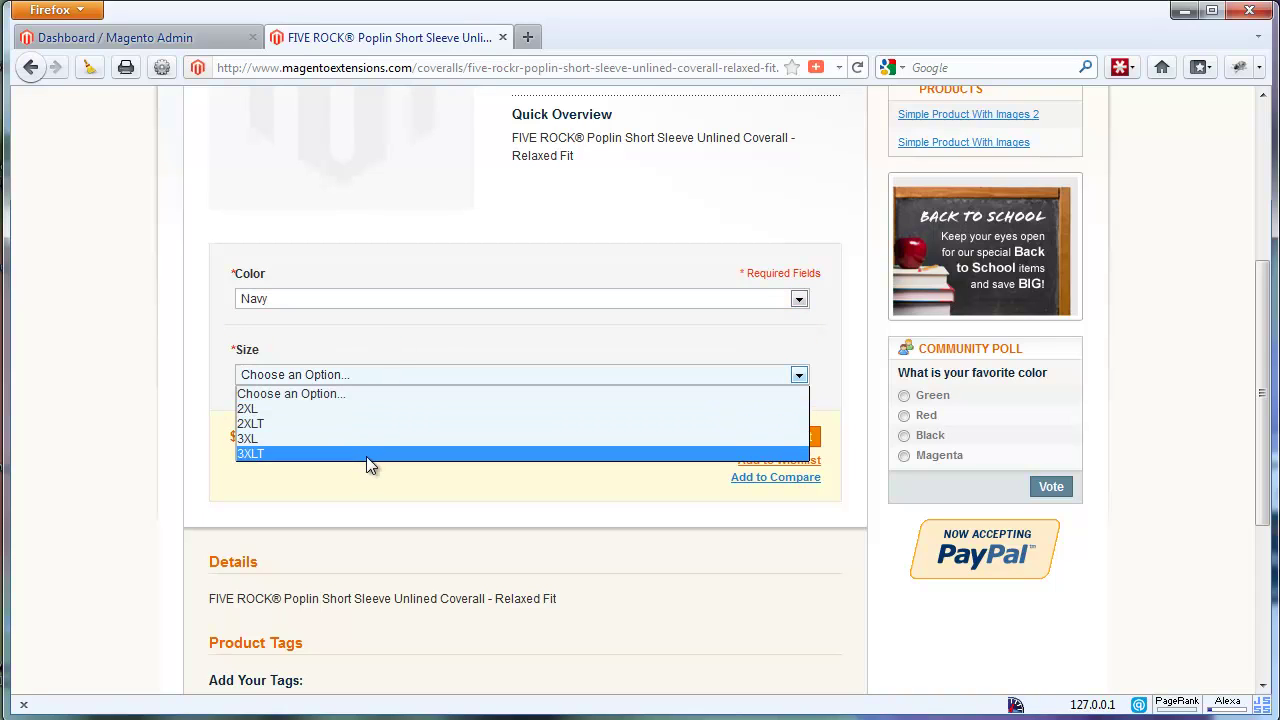
left_click(386, 304)
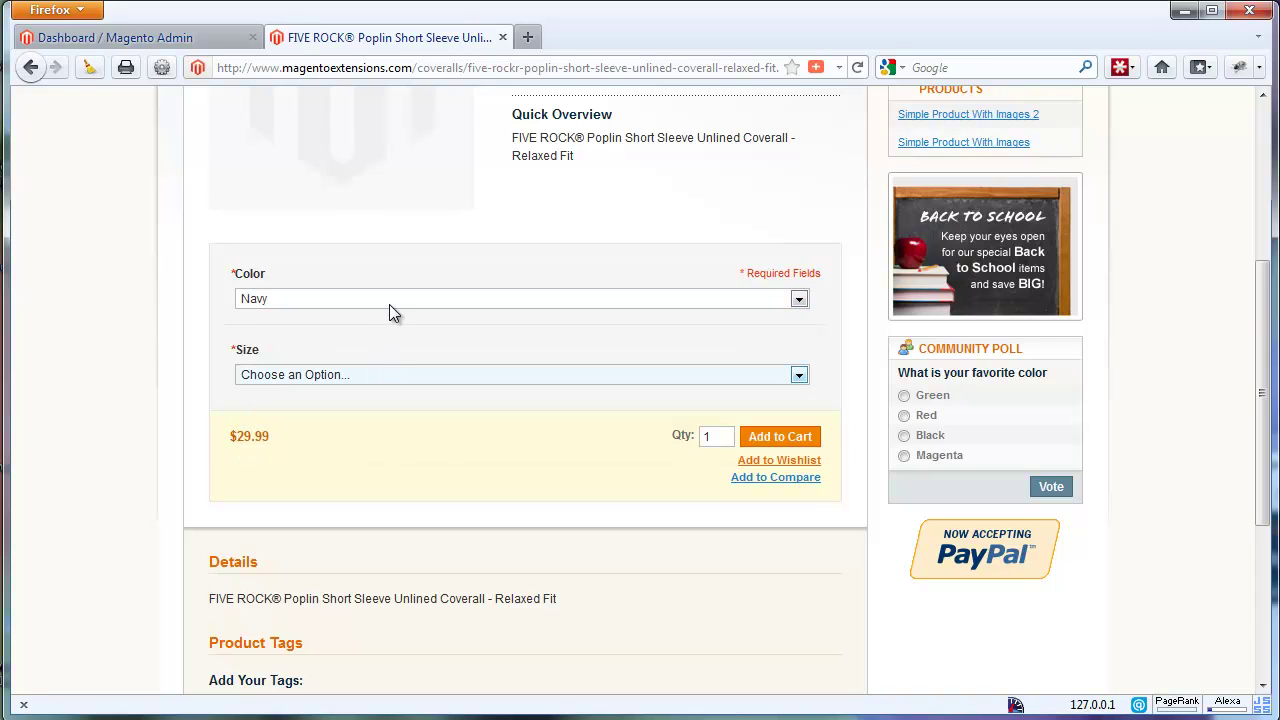
left_click(392, 348)
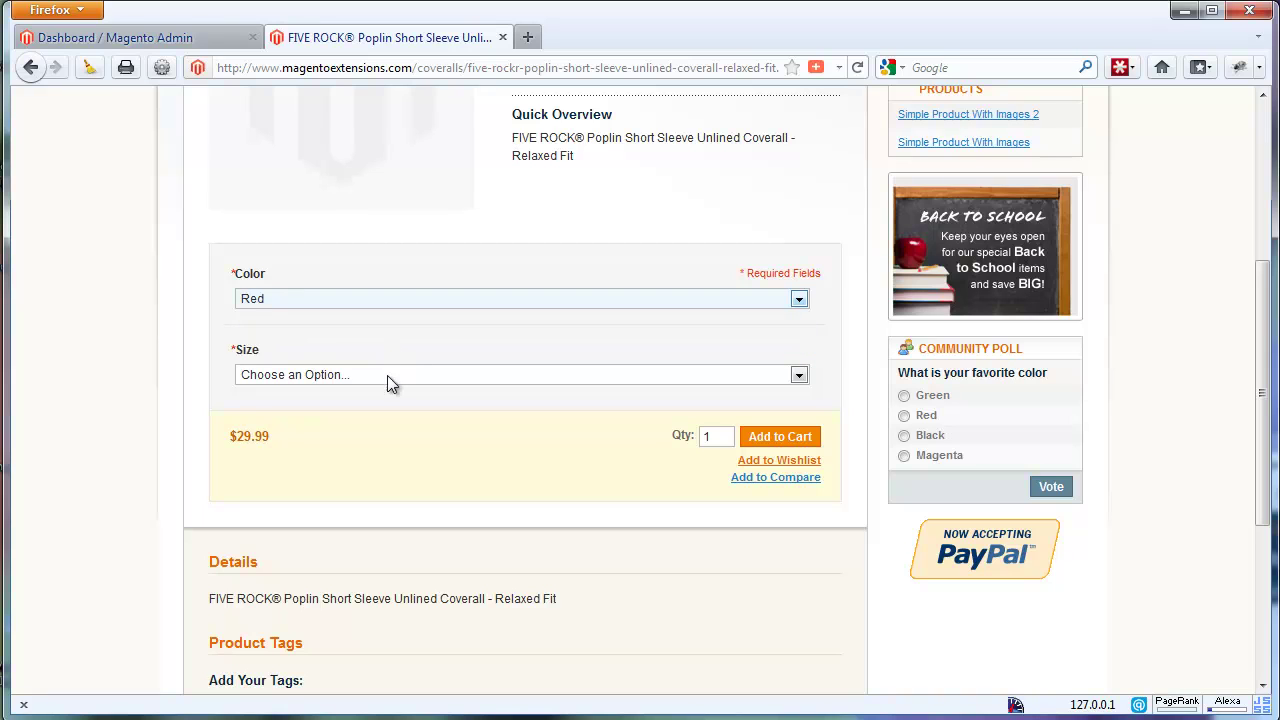
left_click(388, 376)
left_click(386, 372)
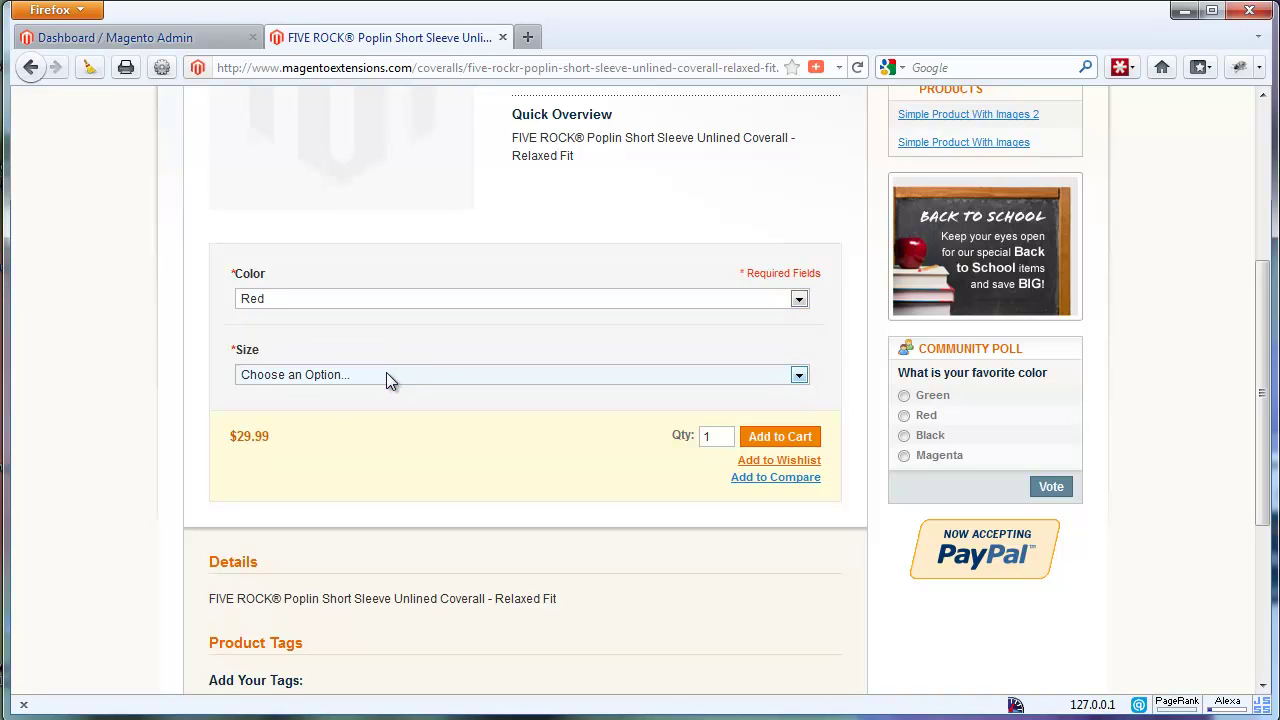
scroll(398, 270, "up", 6)
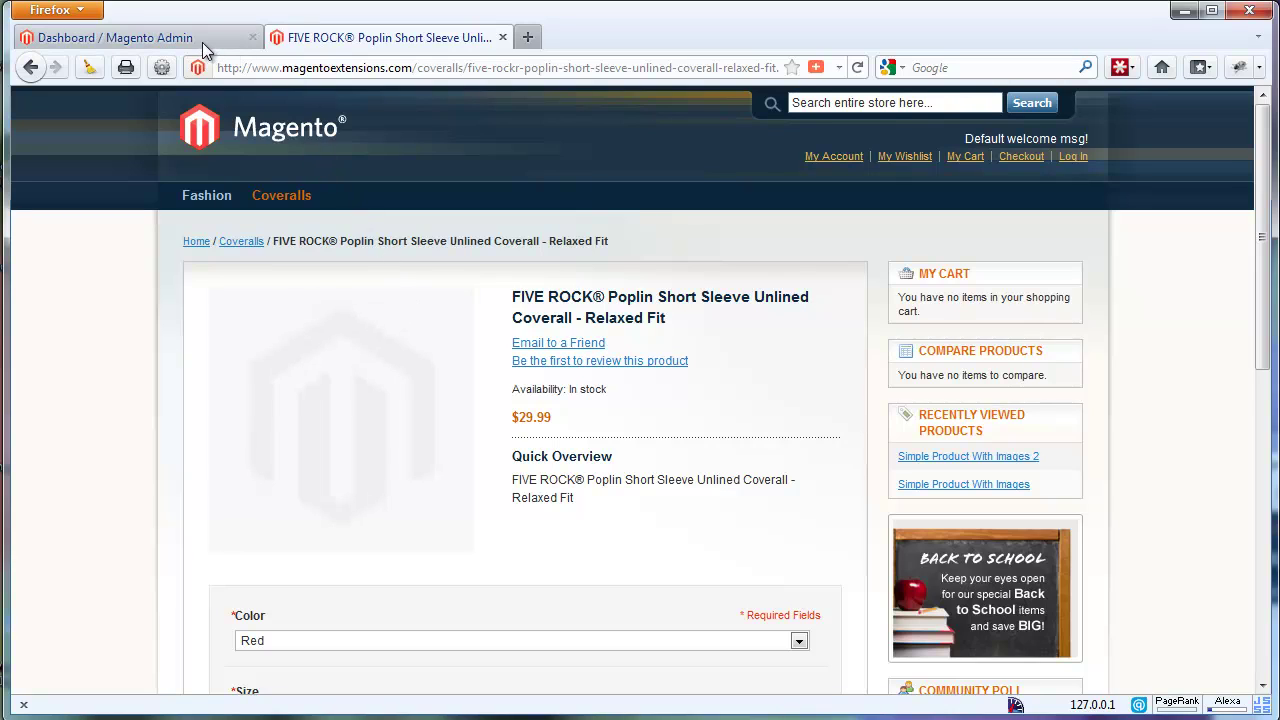
- Open the navy coverall from the Coveralls category, then go to admin Catalog > Manage Products
left_click(296, 198)
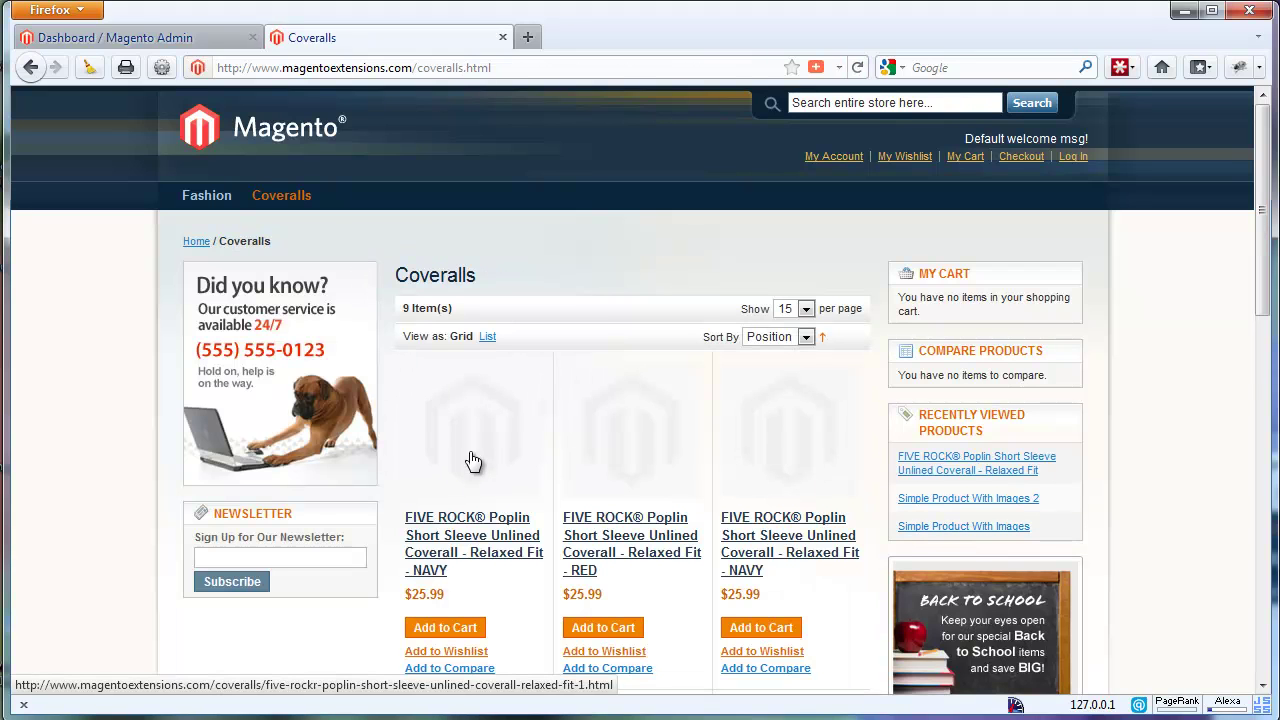
left_click(470, 462)
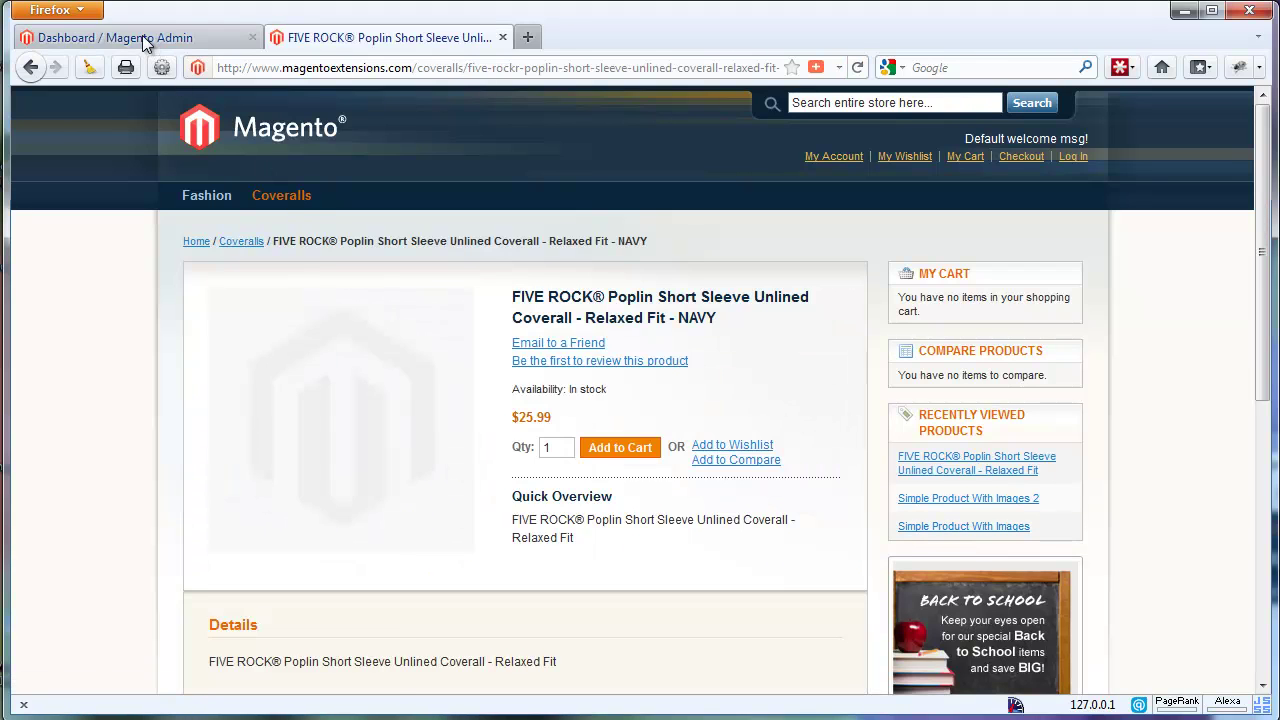
left_click(142, 37)
mouse_move(225, 155)
left_click(233, 184)
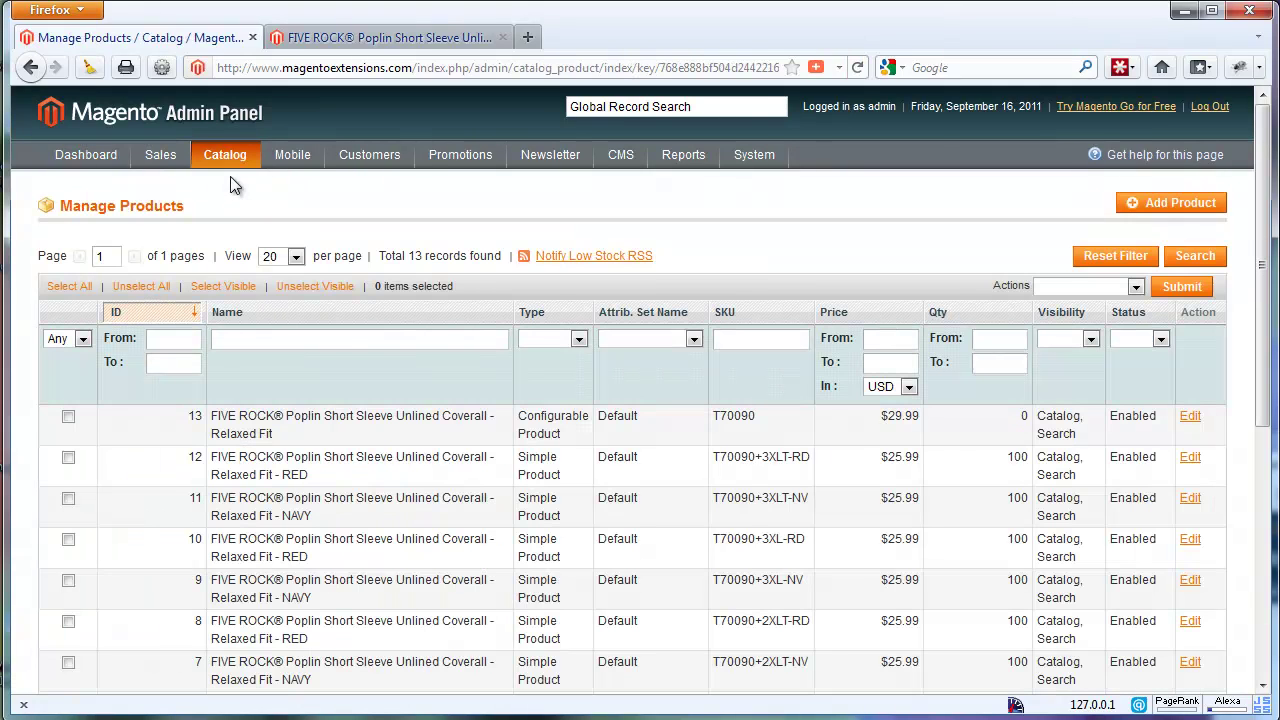
- Scroll the Manage Products grid to review the coverall variants' T70090 SKUs ending NV and RD
scroll(510, 417, "down", 1)
scroll(510, 417, "down", 4)
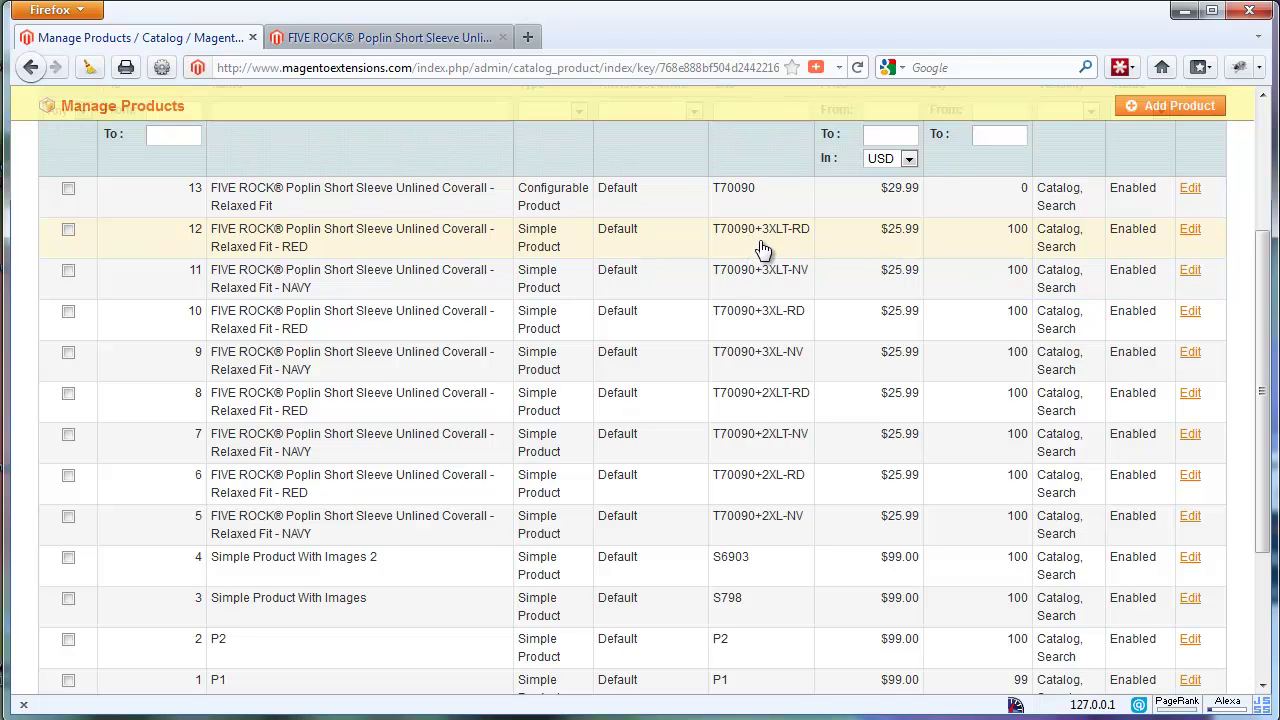
scroll(755, 245, "up", 2)
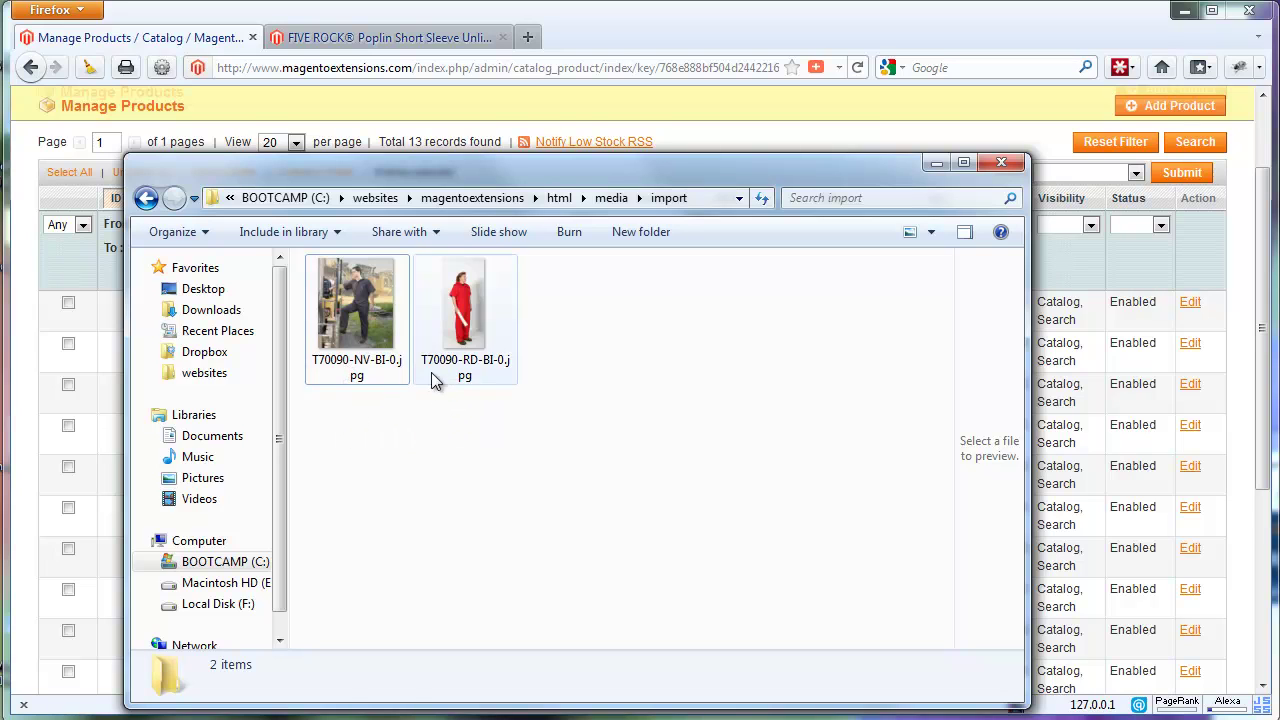
- Preview the red coverall photo T70090-RD-BI-0.jpg in the media/import folder, then deselect it
left_click(433, 372)
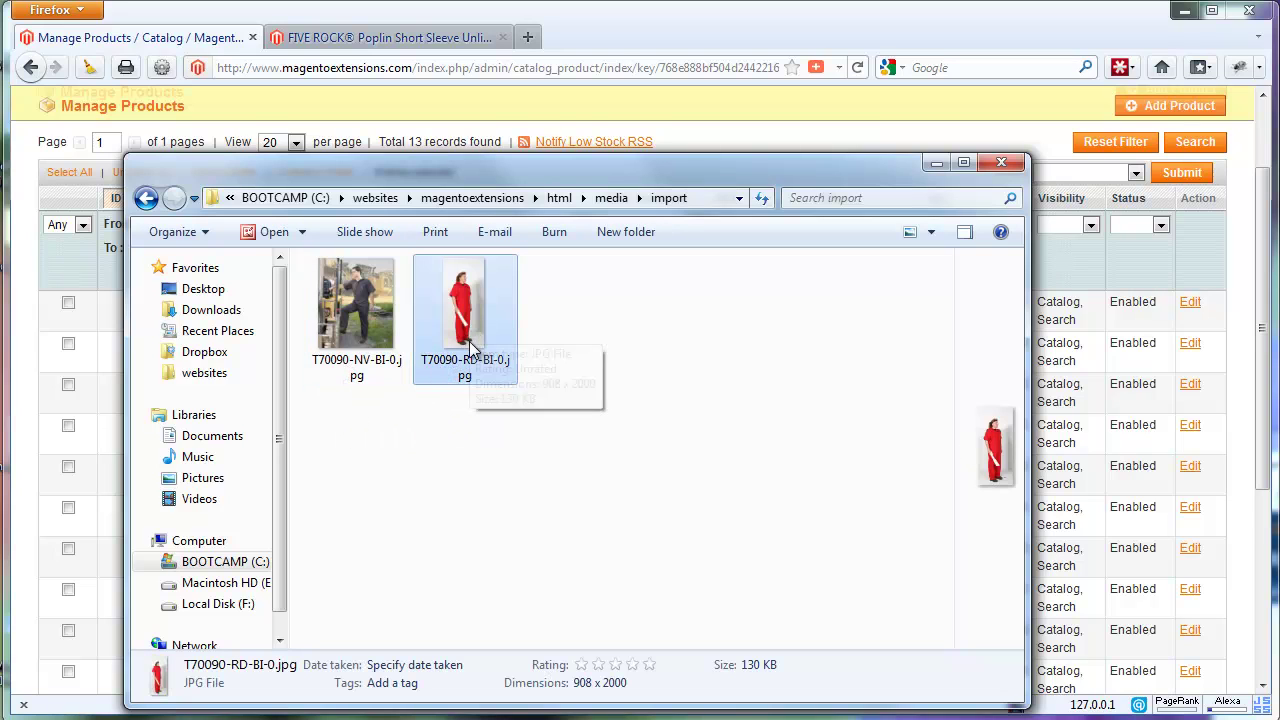
left_click(469, 444)
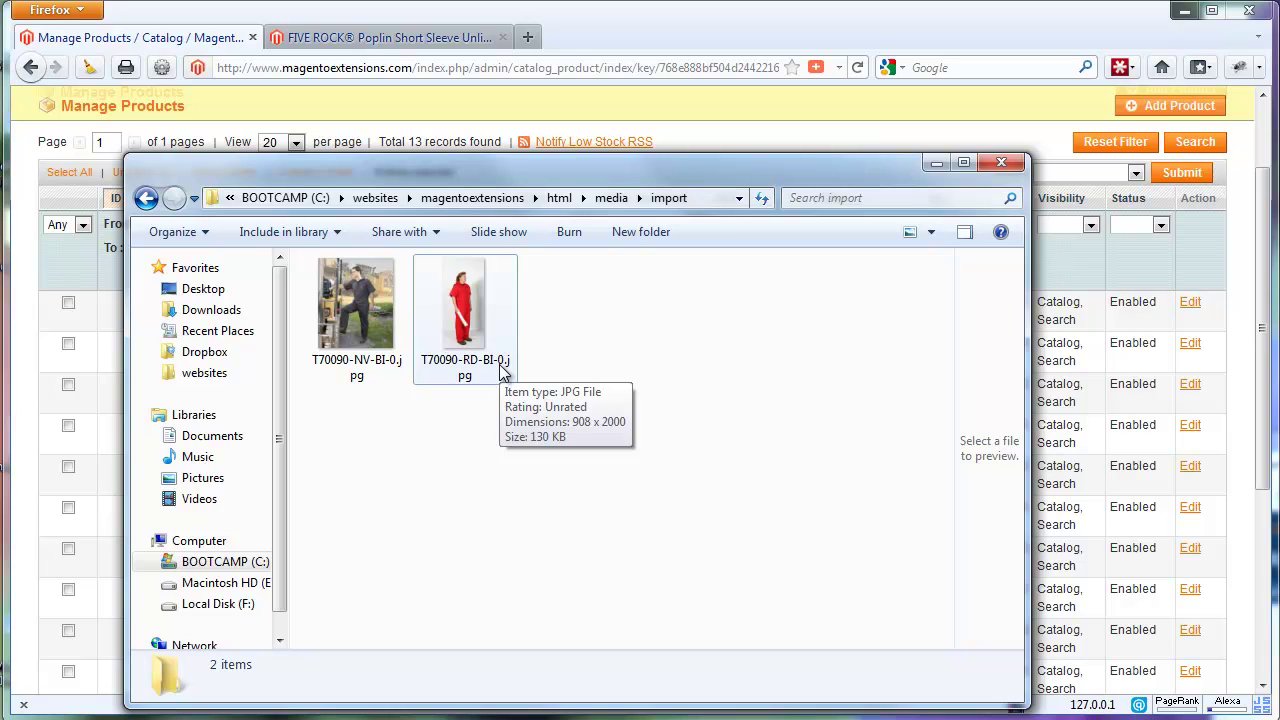
- Close the import folder and open System > Configuration > Bulk Images
left_click(740, 19)
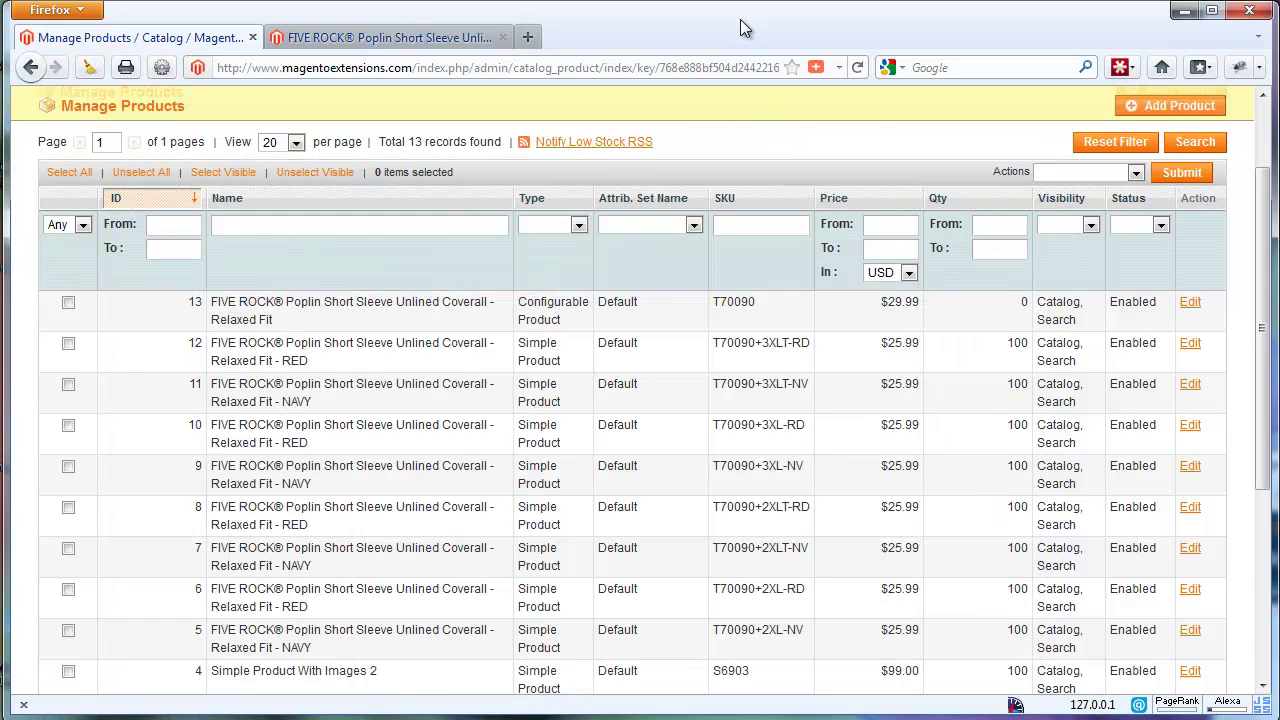
scroll(775, 363, "up", 2)
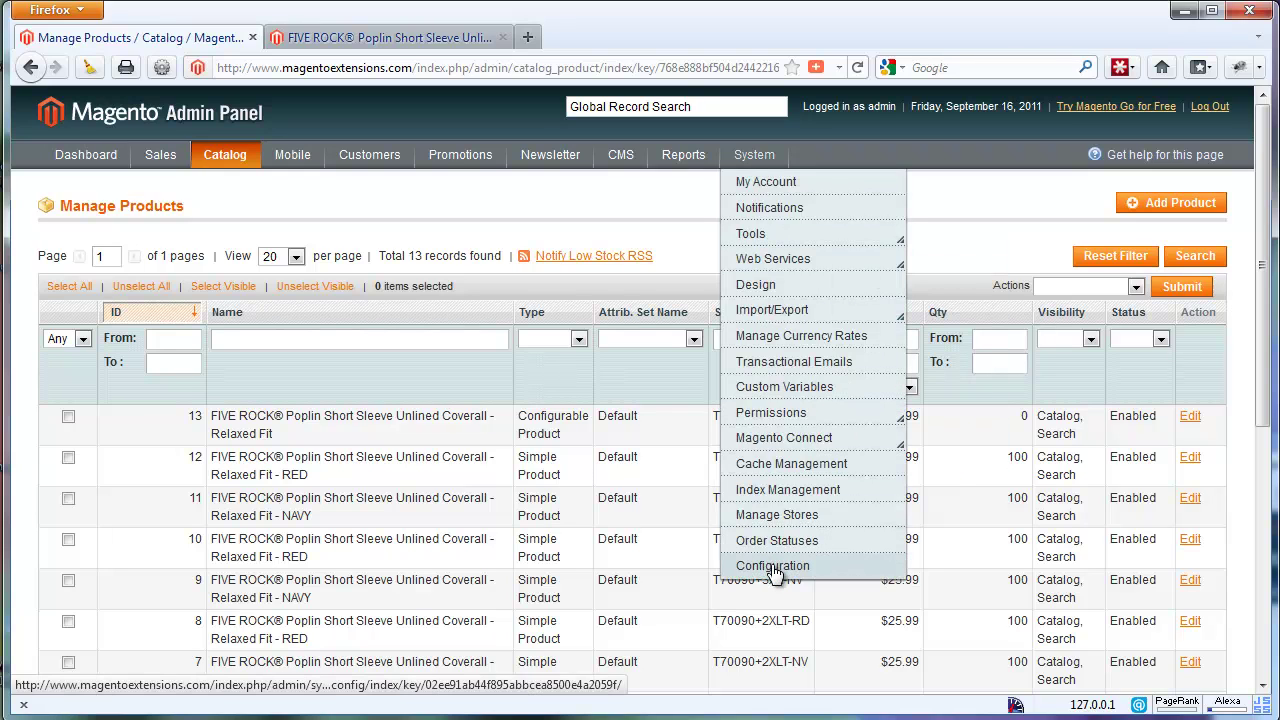
left_click(773, 568)
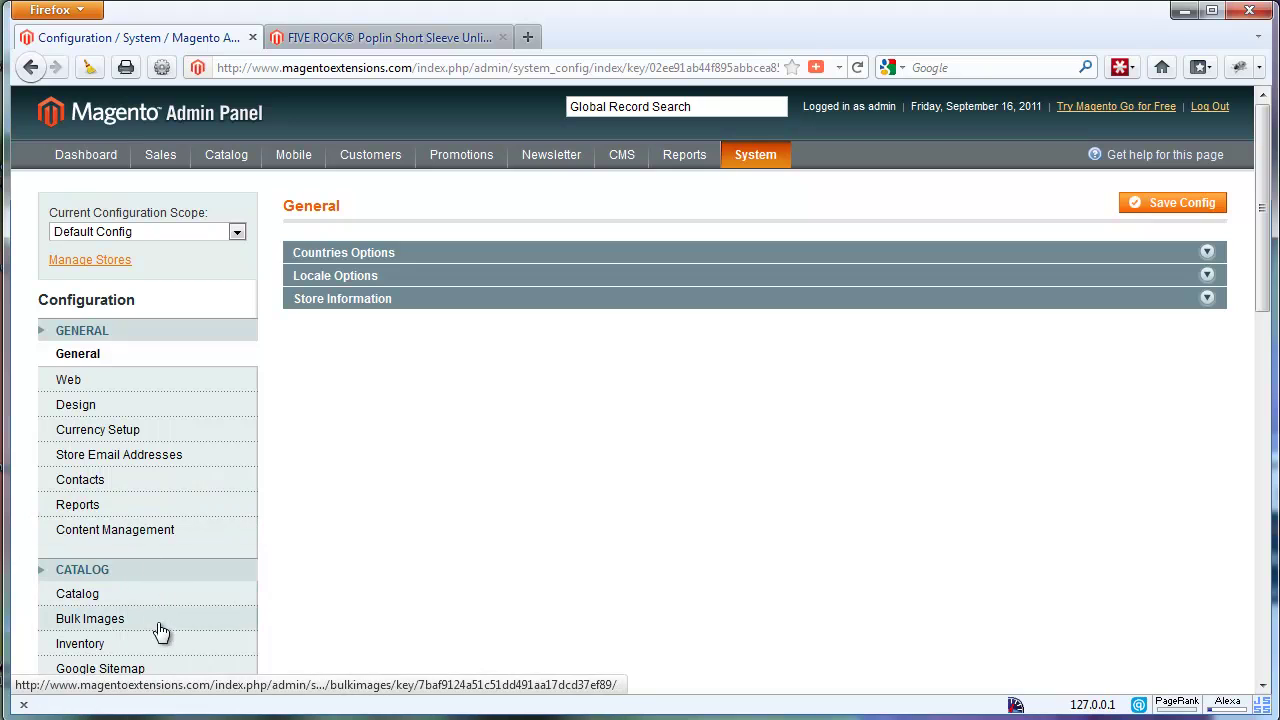
left_click(152, 620)
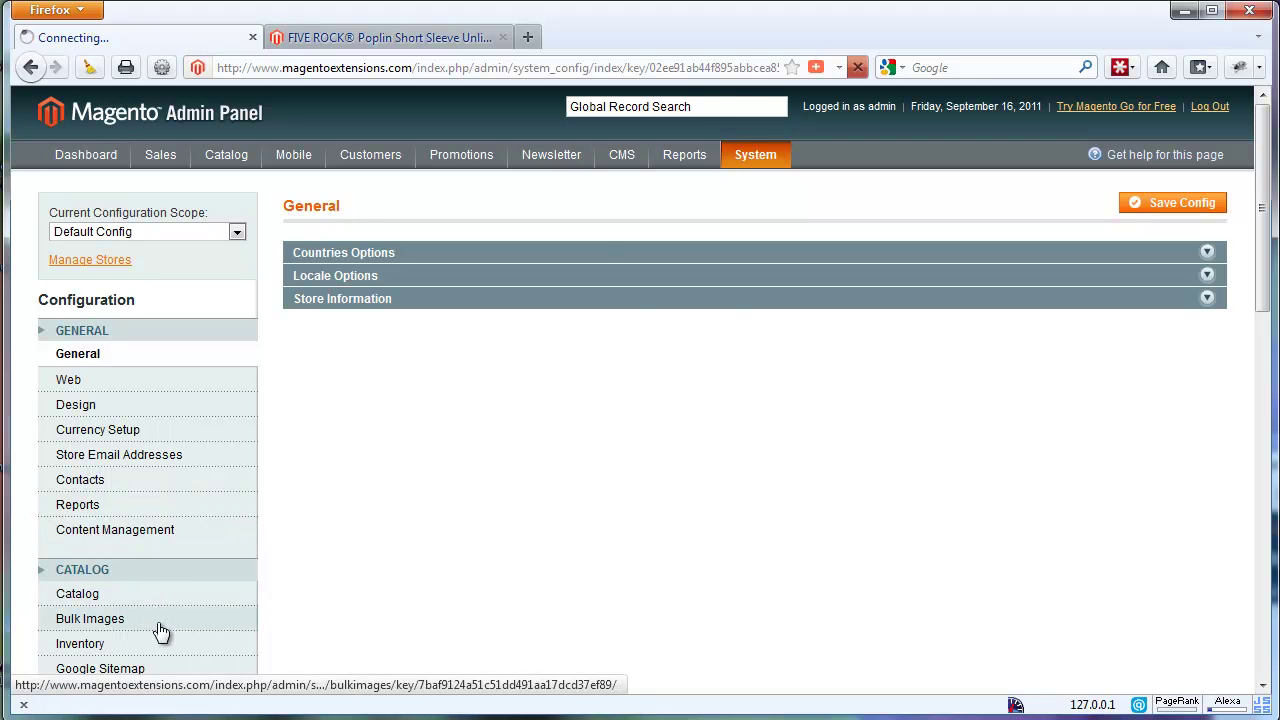
scroll(339, 471, "down", 4)
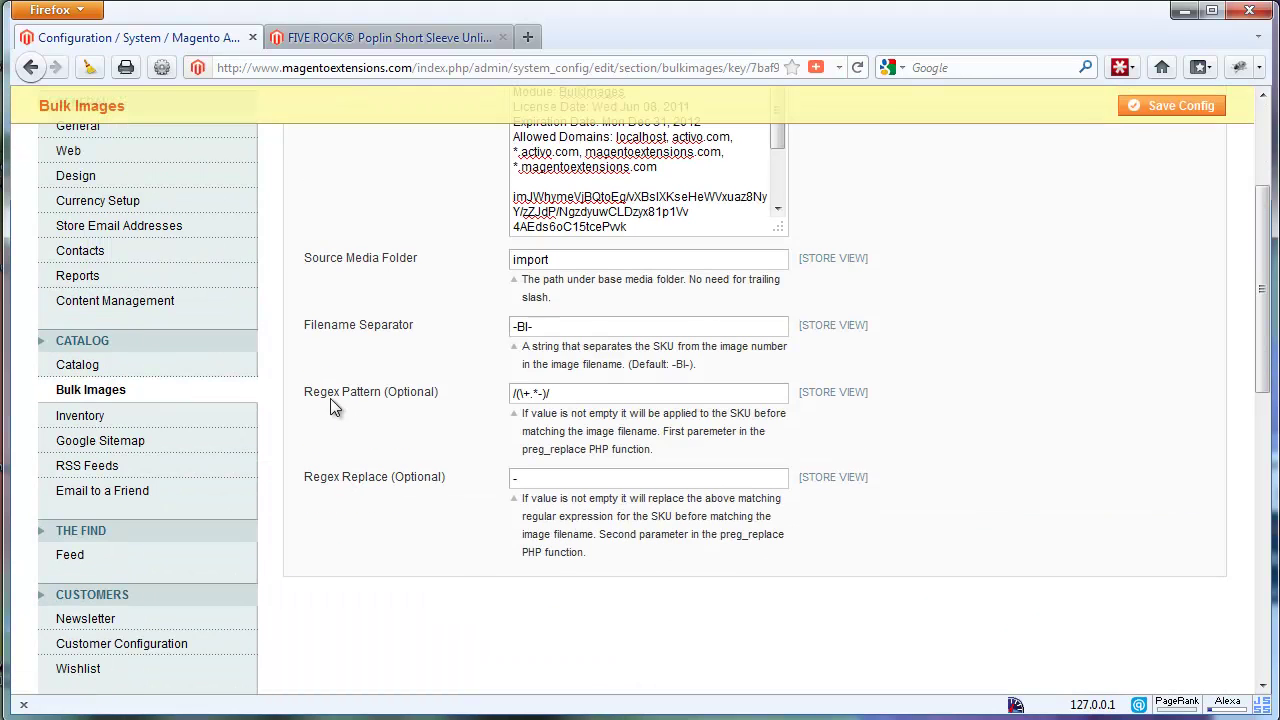
- Inspect the Bulk Images Regex Pattern and Regex Replace values and their preg_replace help text
left_click_drag(586, 396, 490, 398)
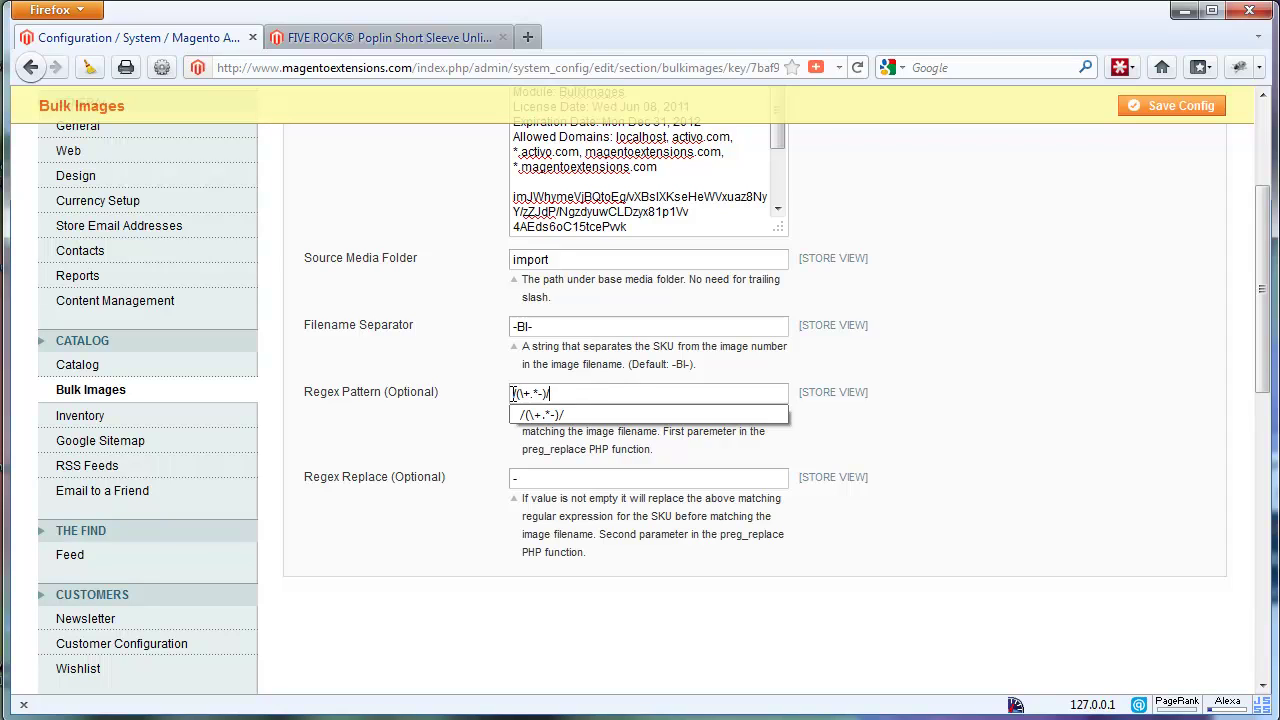
left_click(539, 480)
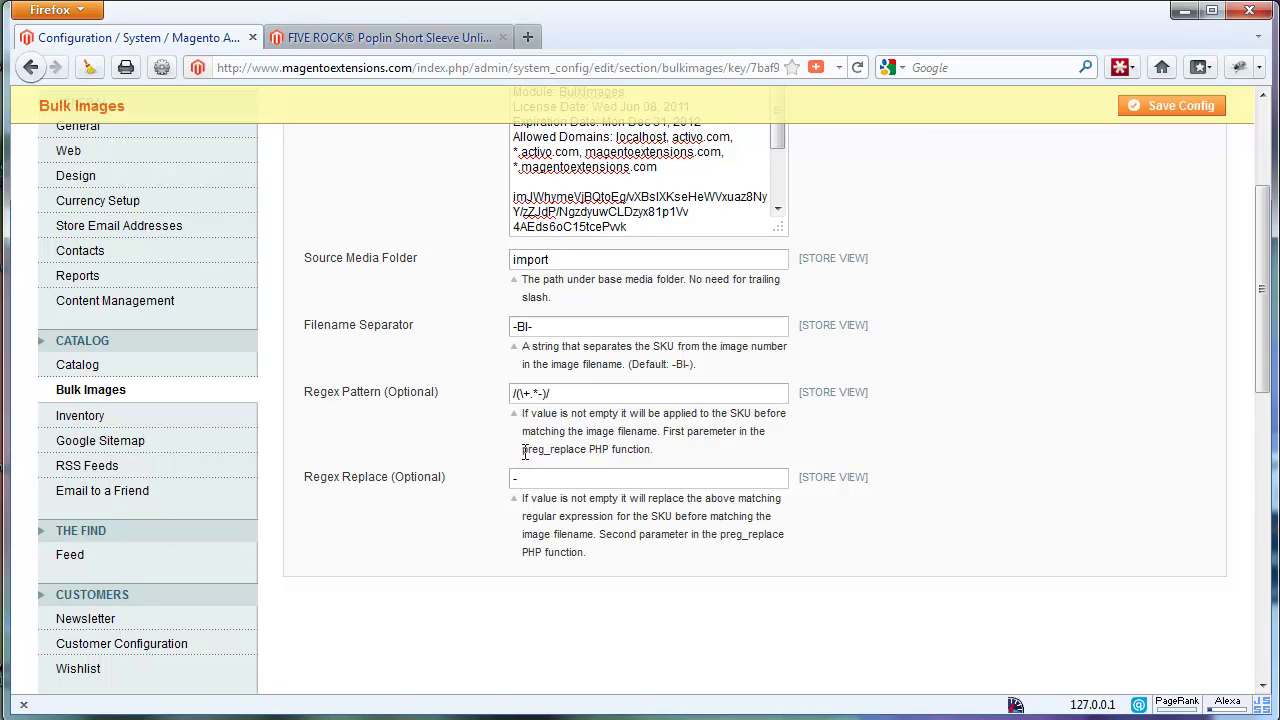
left_click_drag(524, 452, 588, 453)
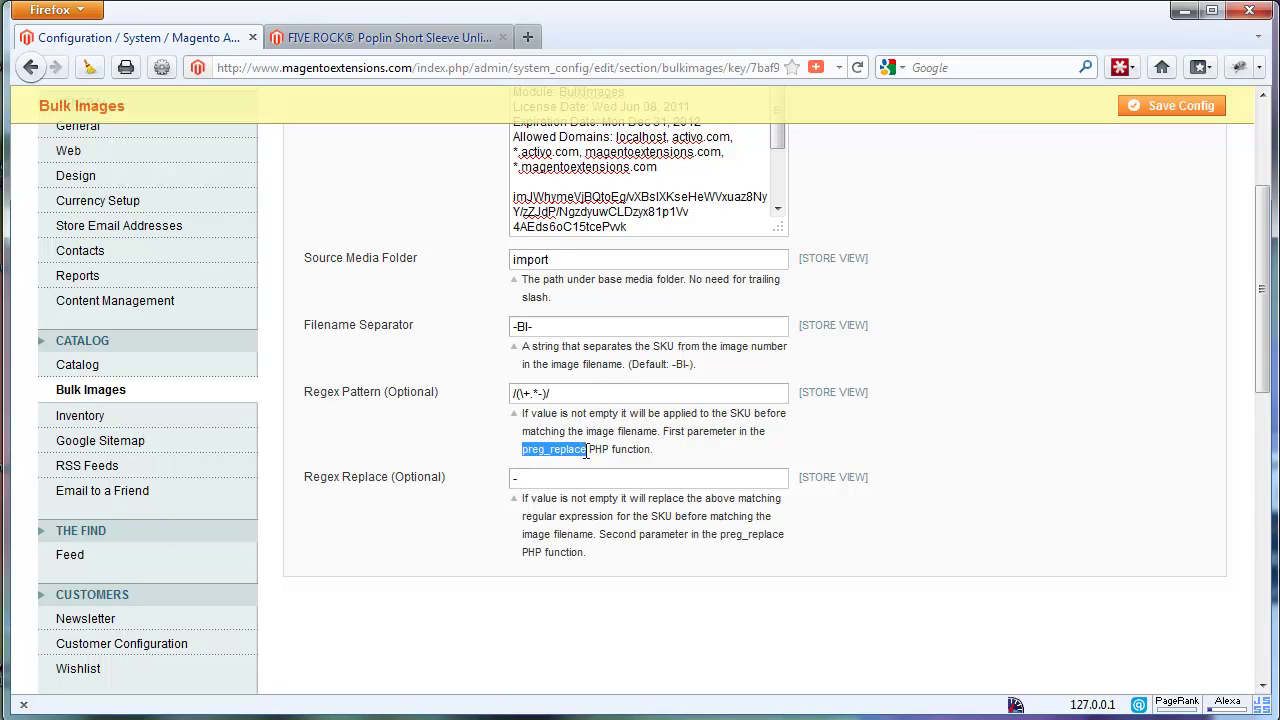
scroll(720, 300, "up", 3)
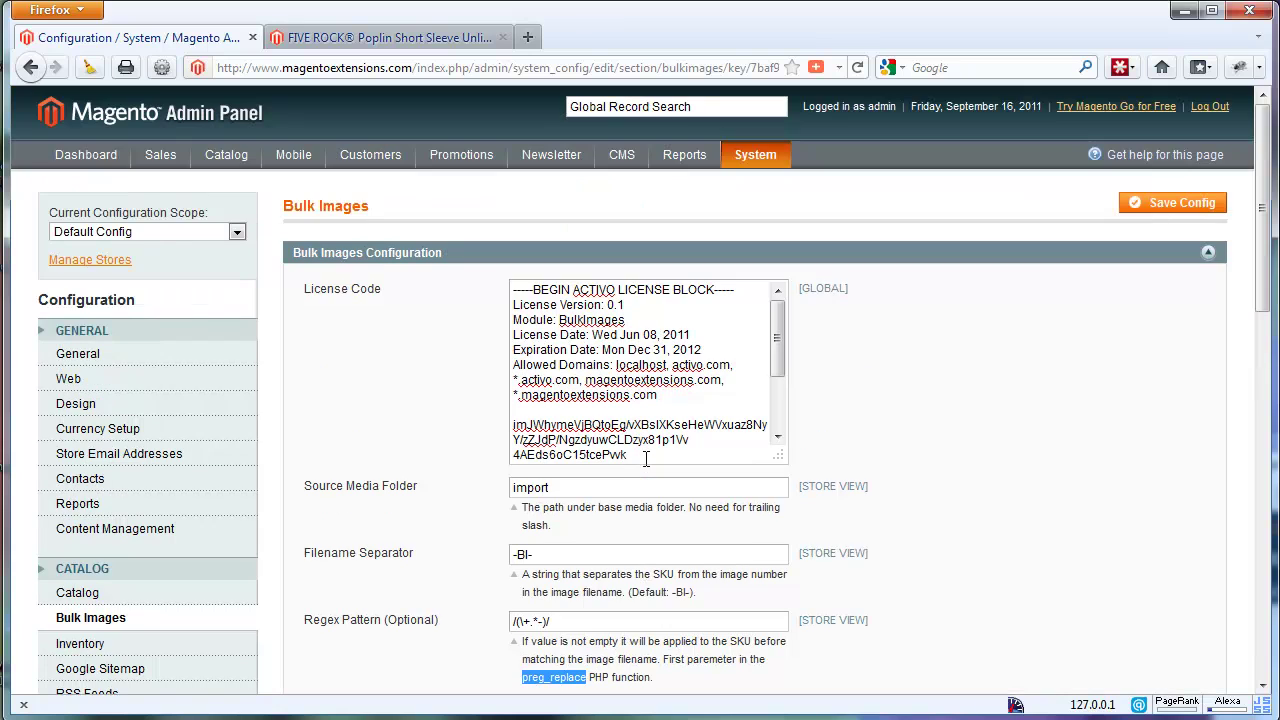
left_click(751, 219)
scroll(666, 610, "down", 4)
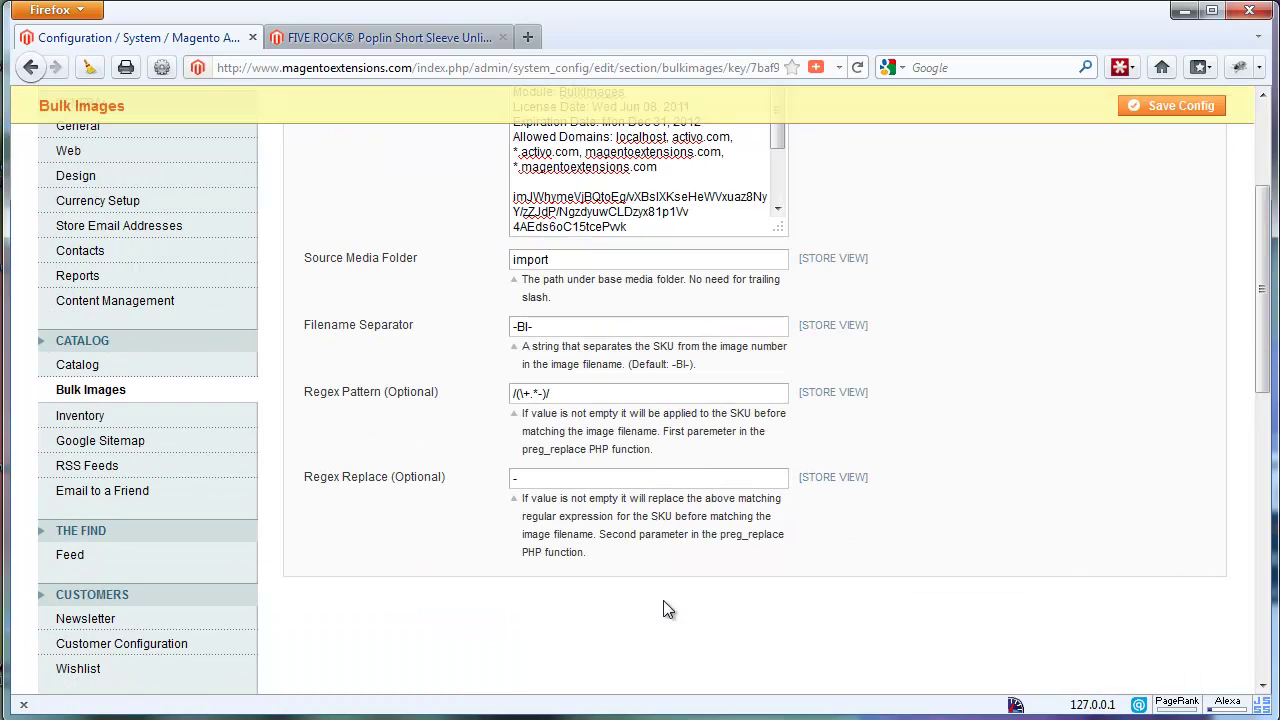
scroll(546, 447, "up", 4)
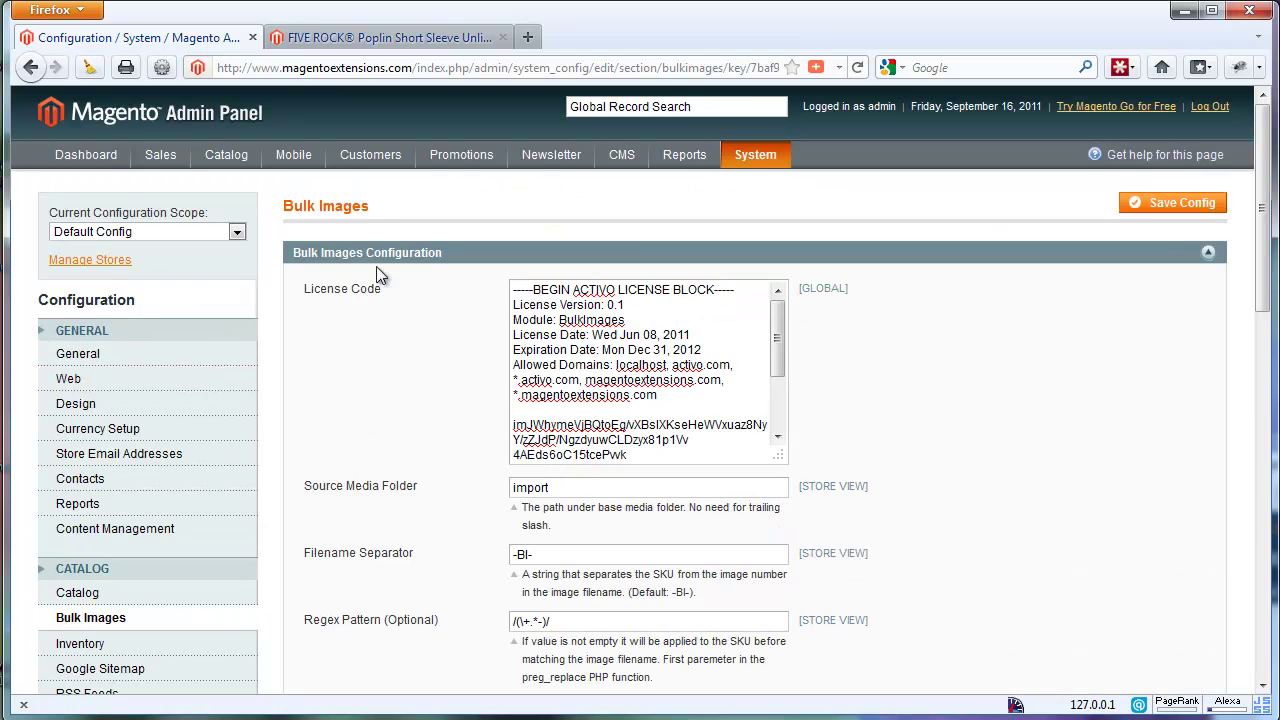
scroll(584, 620, "down", 2)
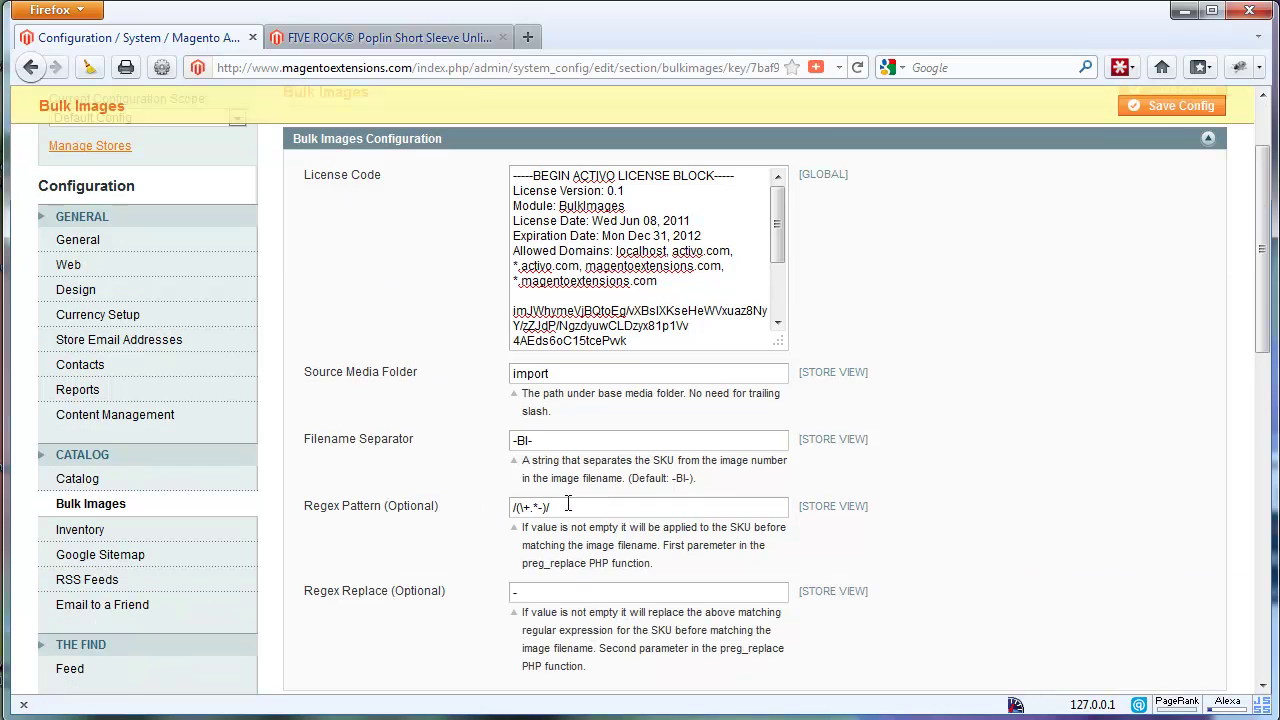
scroll(403, 518, "up", 2)
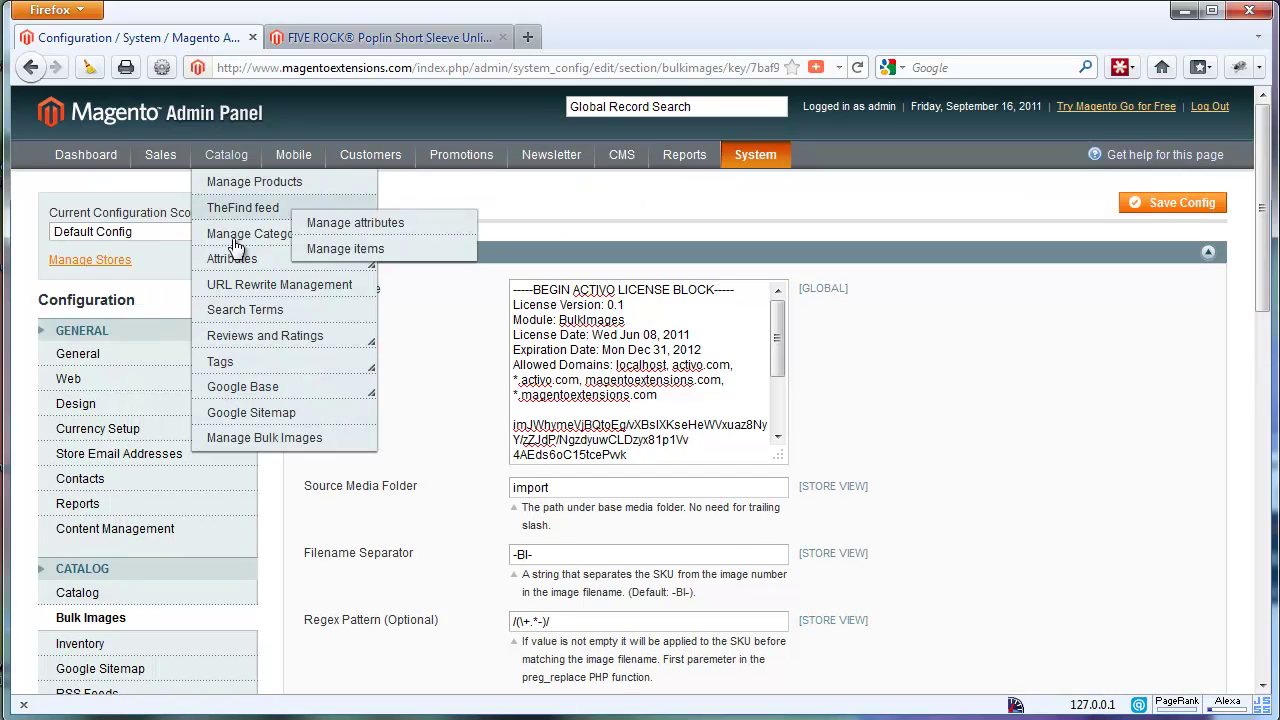
mouse_move(226, 155)
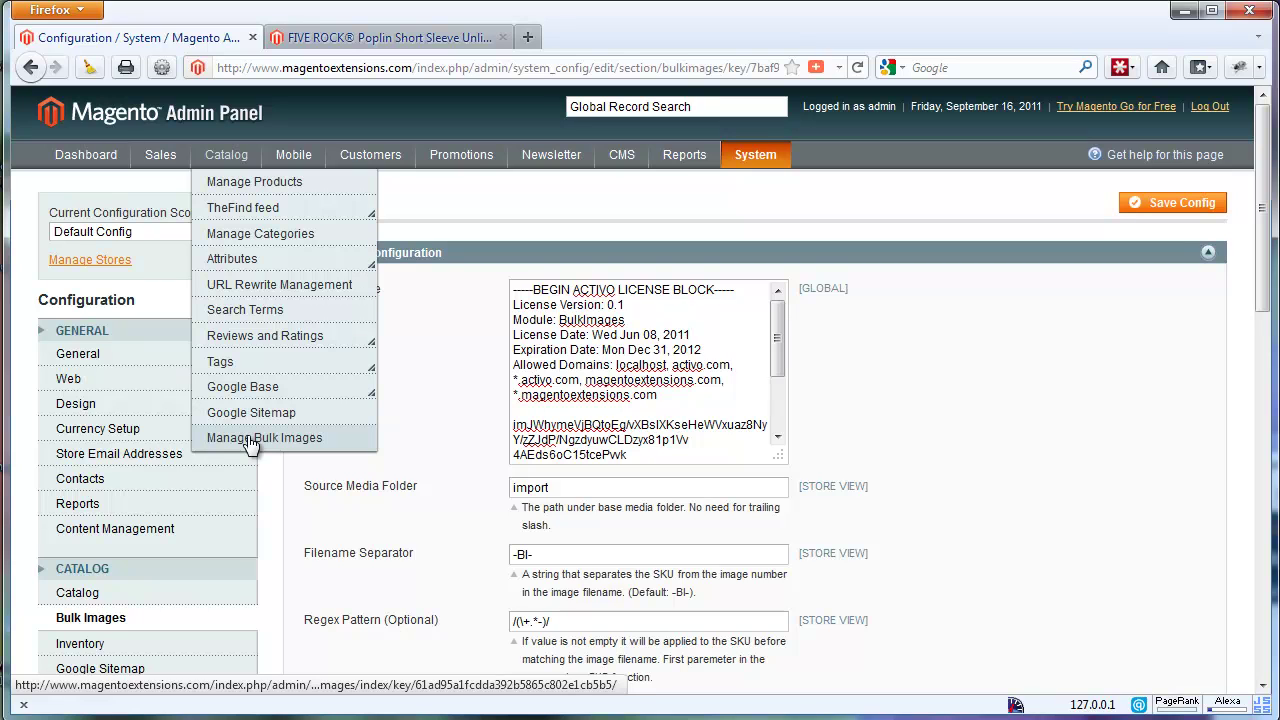
- Open Manage Bulk Images, check the Coveralls storefront, then run Import All Images
left_click(250, 441)
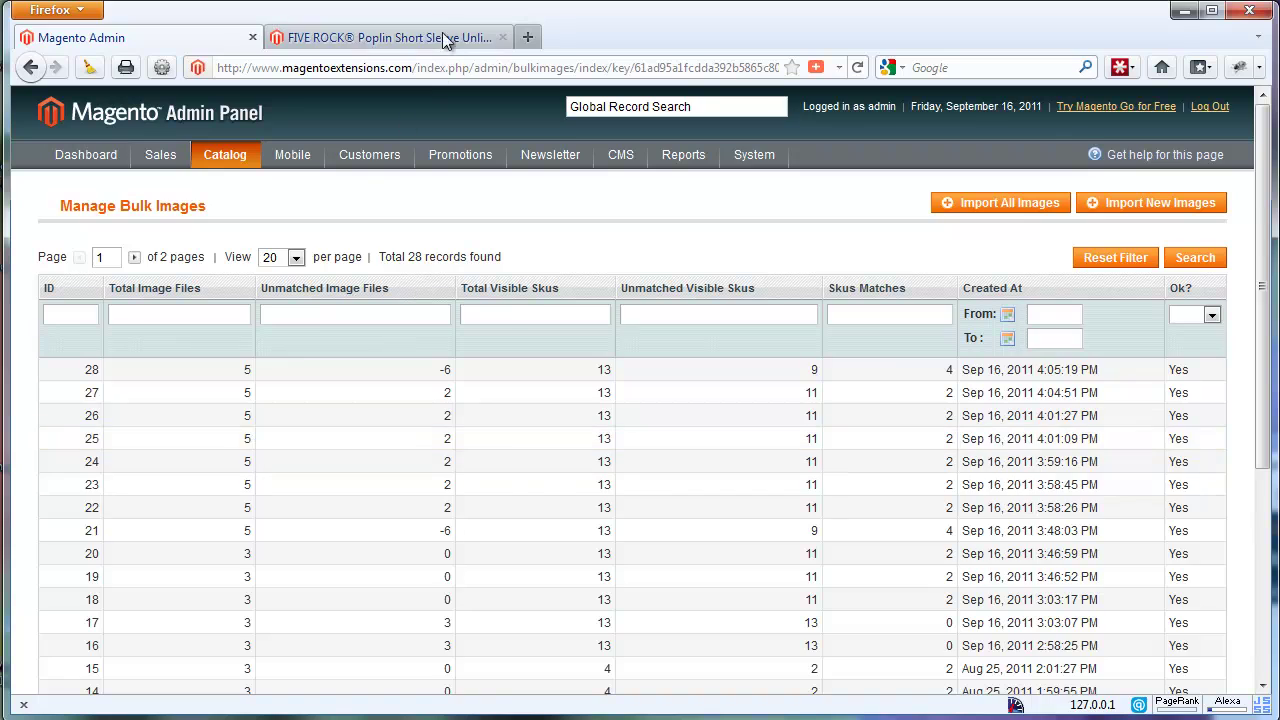
left_click(442, 37)
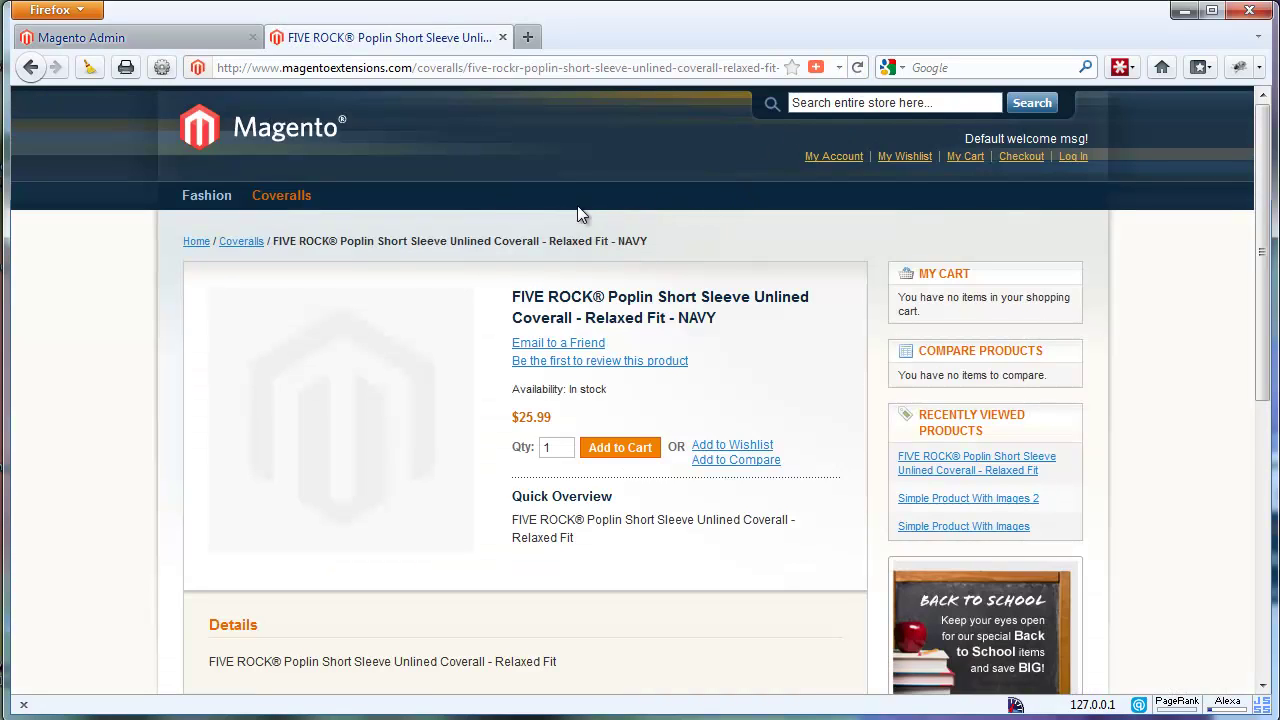
left_click(284, 202)
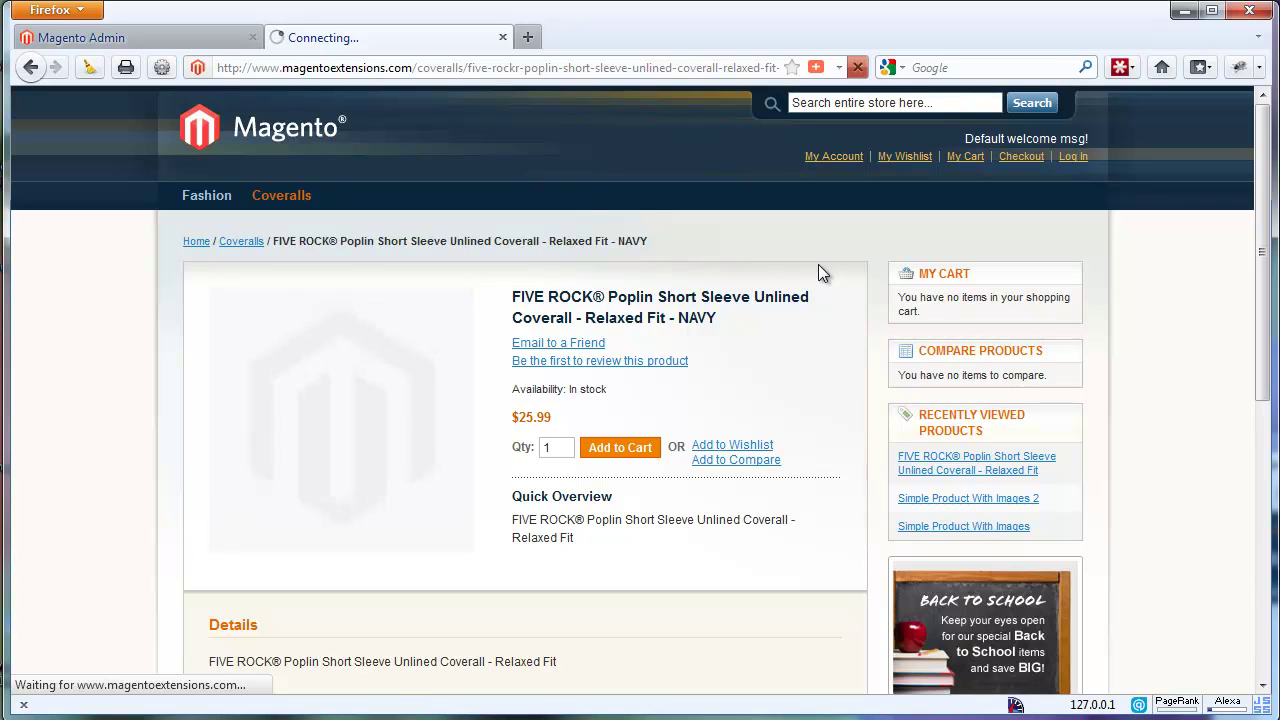
scroll(560, 247, "down", 4)
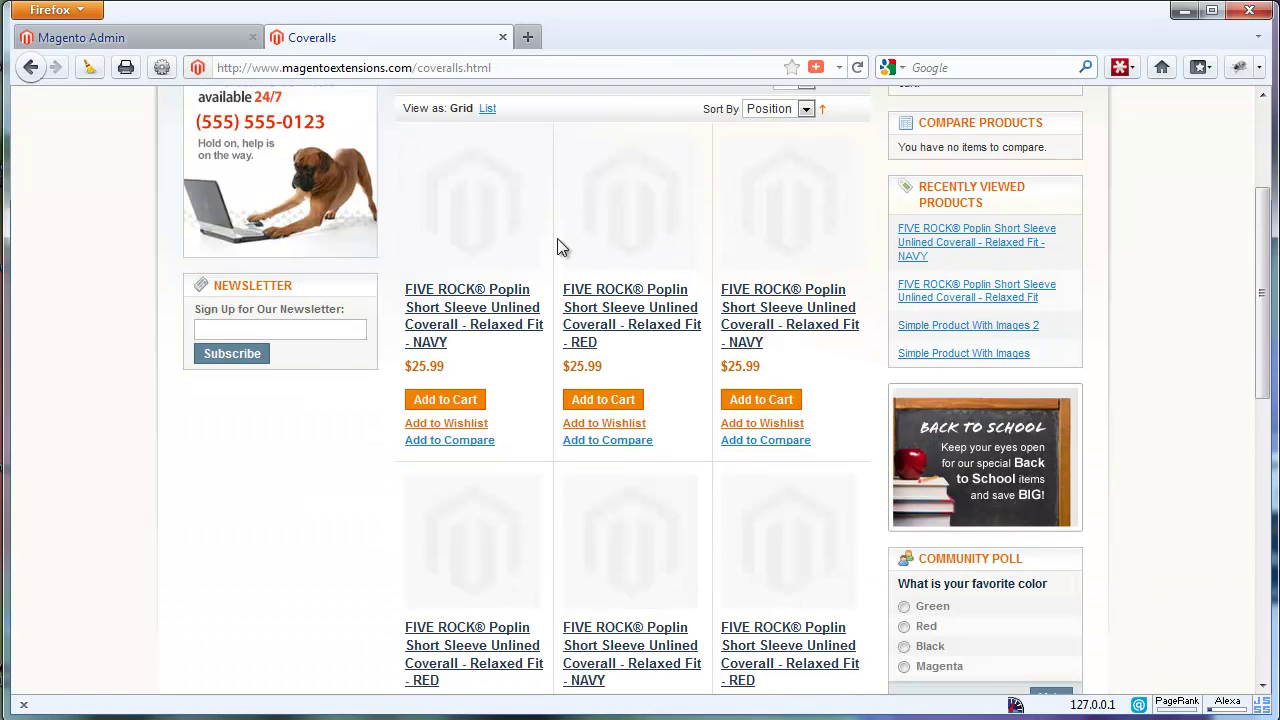
scroll(740, 558, "down", 6)
scroll(620, 545, "down", 4)
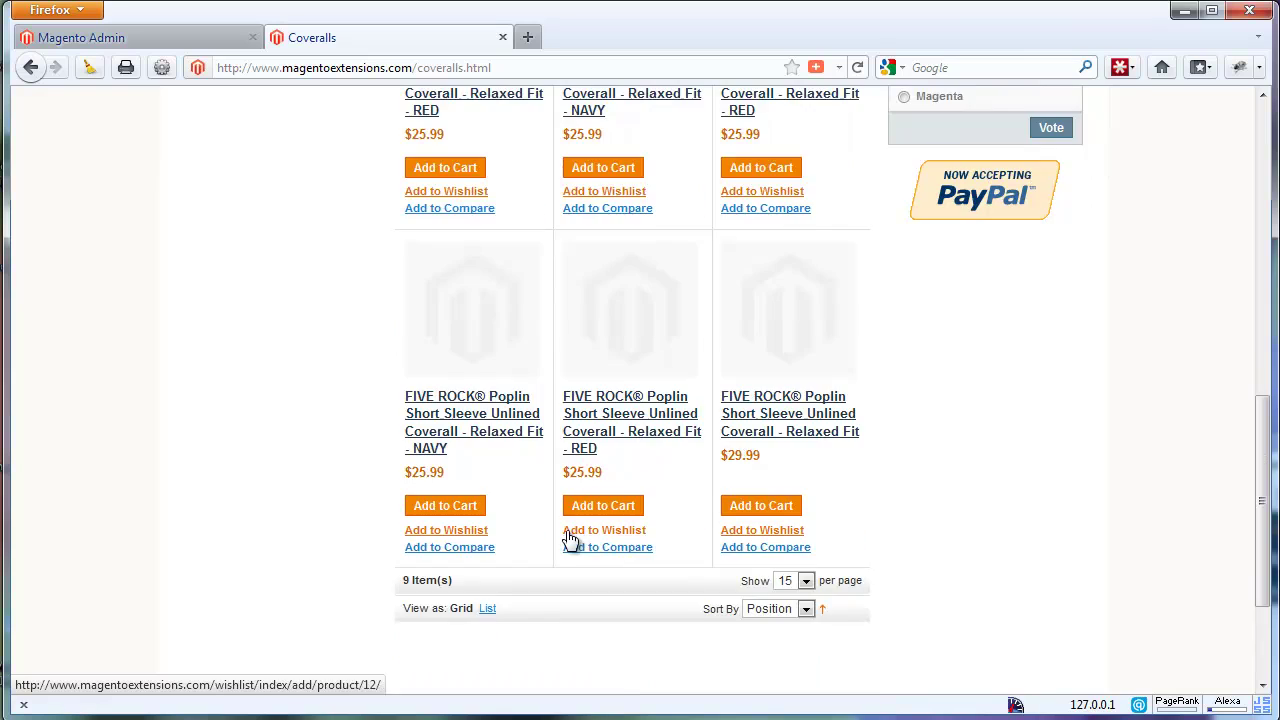
scroll(570, 540, "up", 10)
left_click(80, 37)
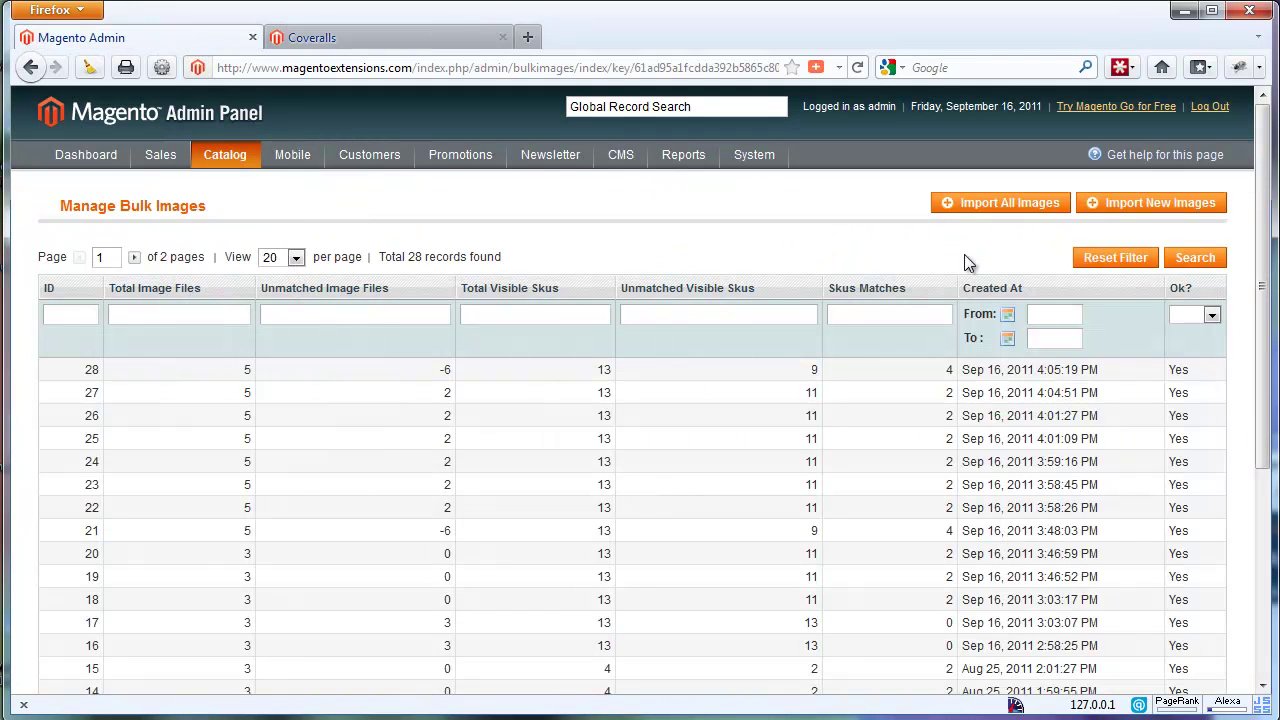
left_click(1020, 207)
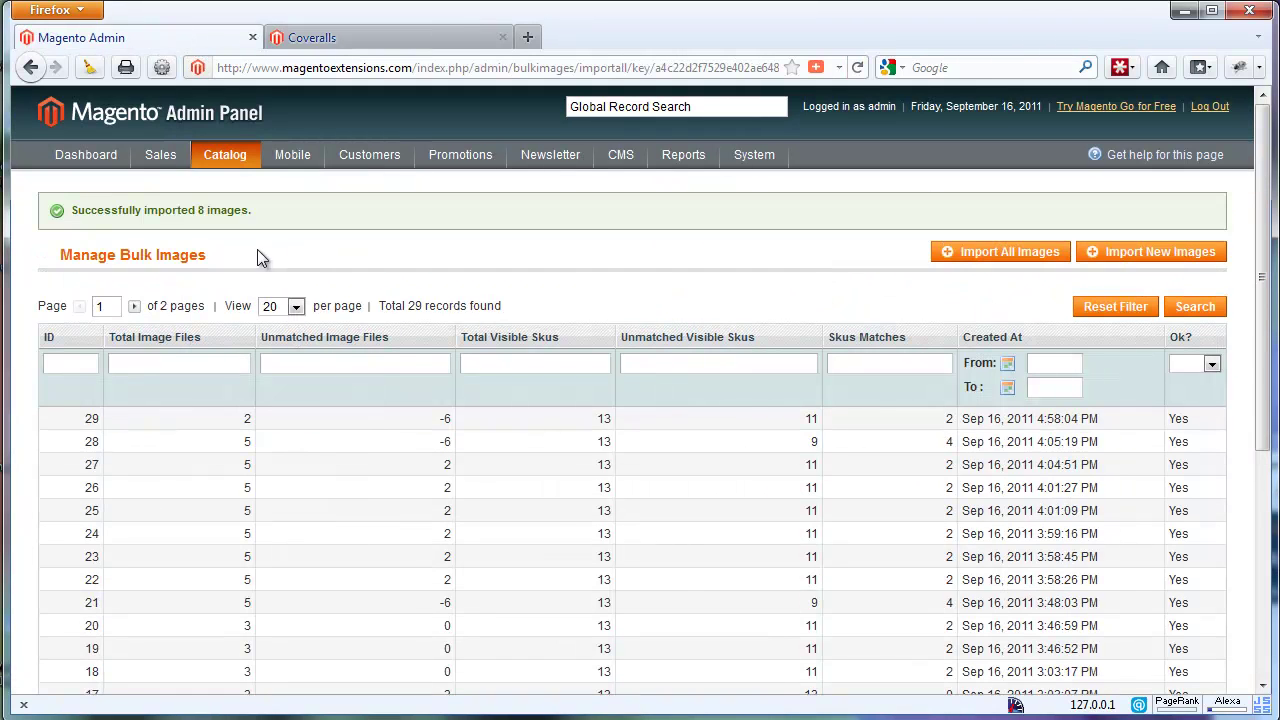
- Reload the Coveralls storefront listing and scroll through it to confirm the navy and red coverall photos
left_click(396, 42)
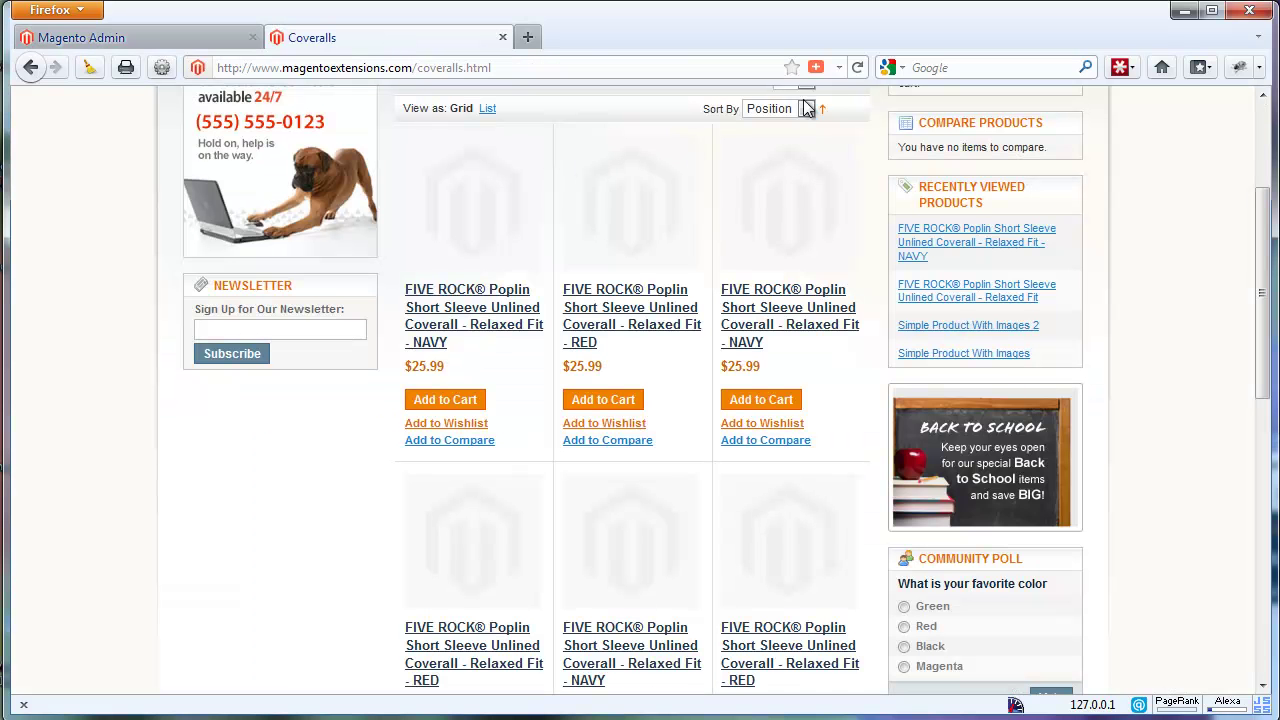
left_click(857, 67)
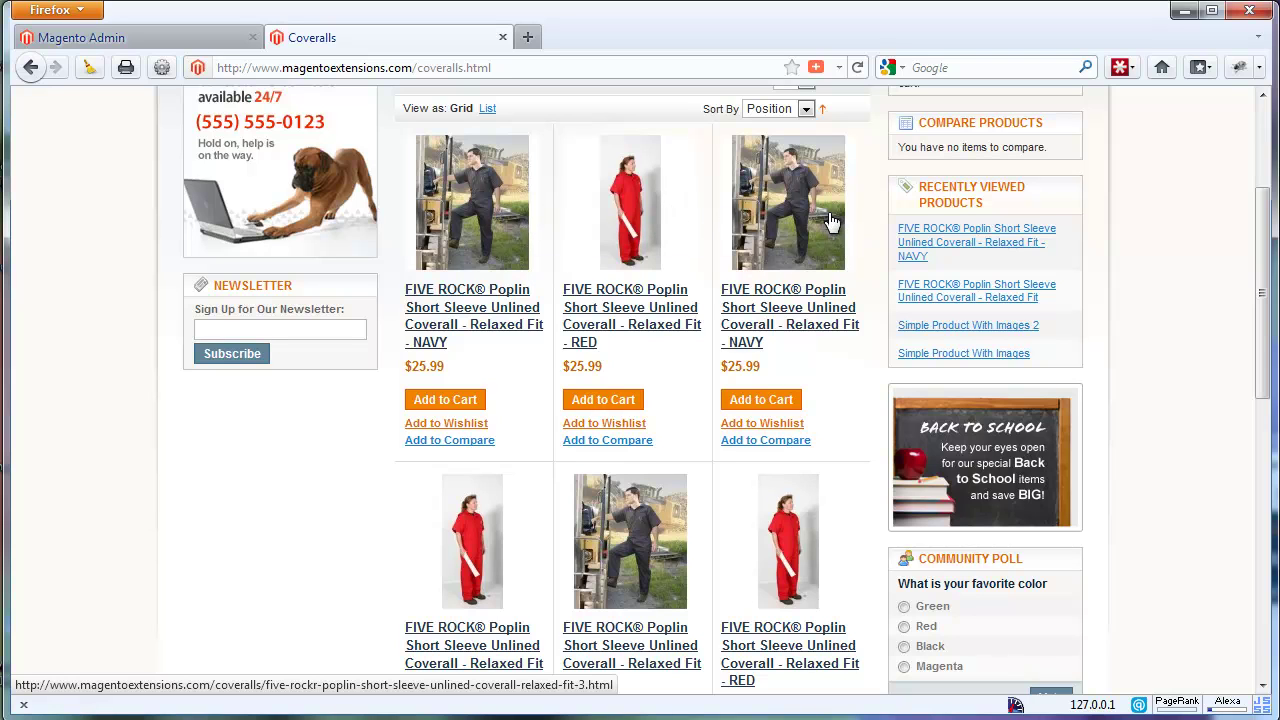
scroll(798, 488, "down", 2)
scroll(798, 488, "down", 1)
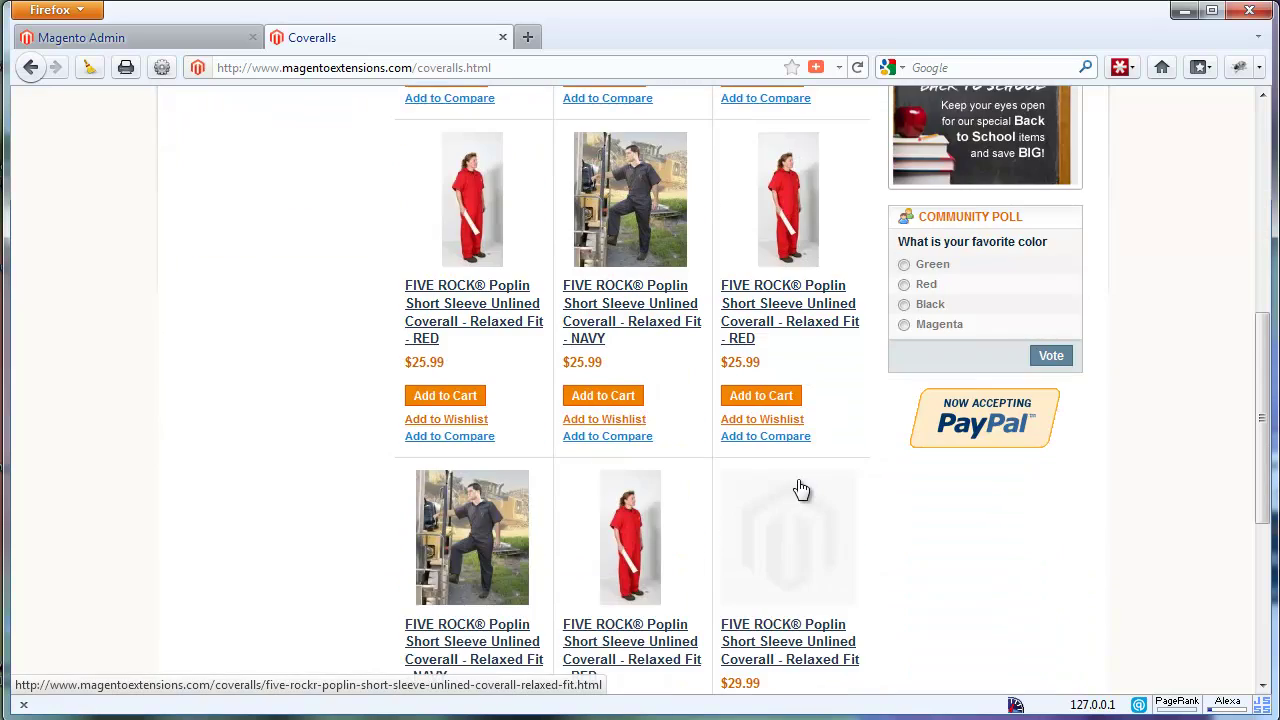
scroll(798, 488, "down", 1)
scroll(798, 488, "up", 2)
scroll(798, 488, "up", 3)
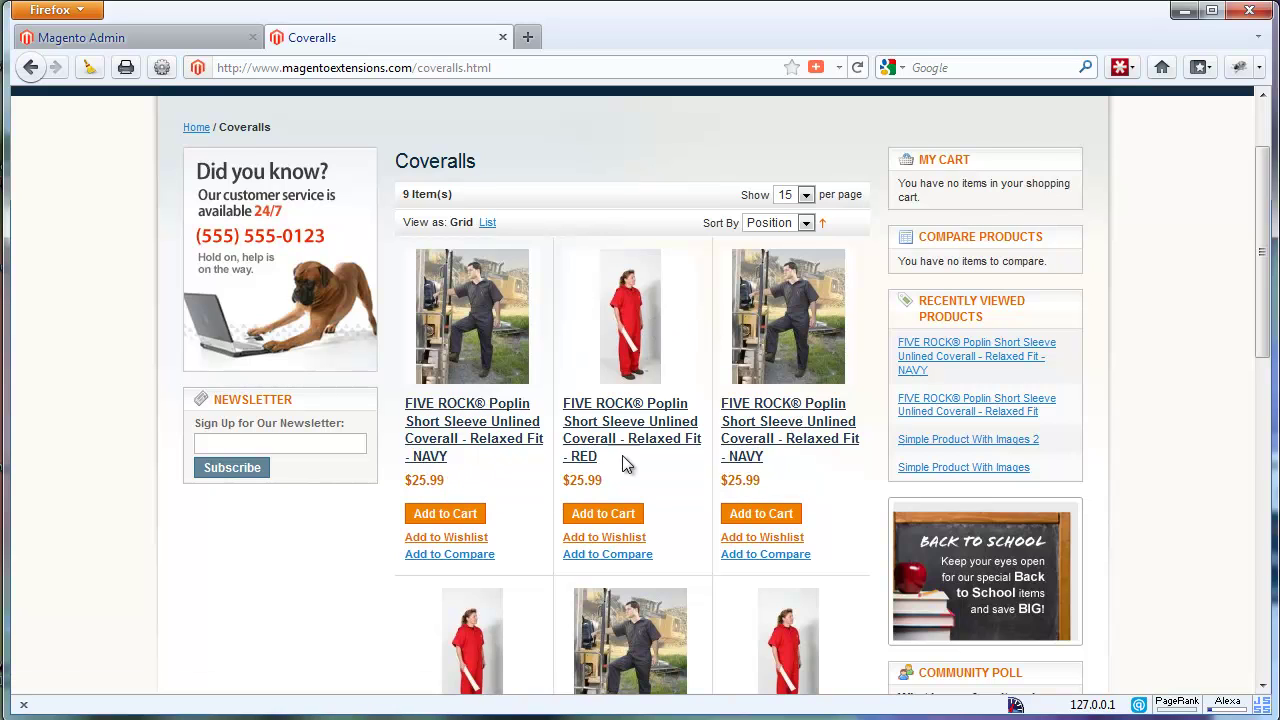
scroll(560, 512, "down", 2)
scroll(558, 510, "down", 4)
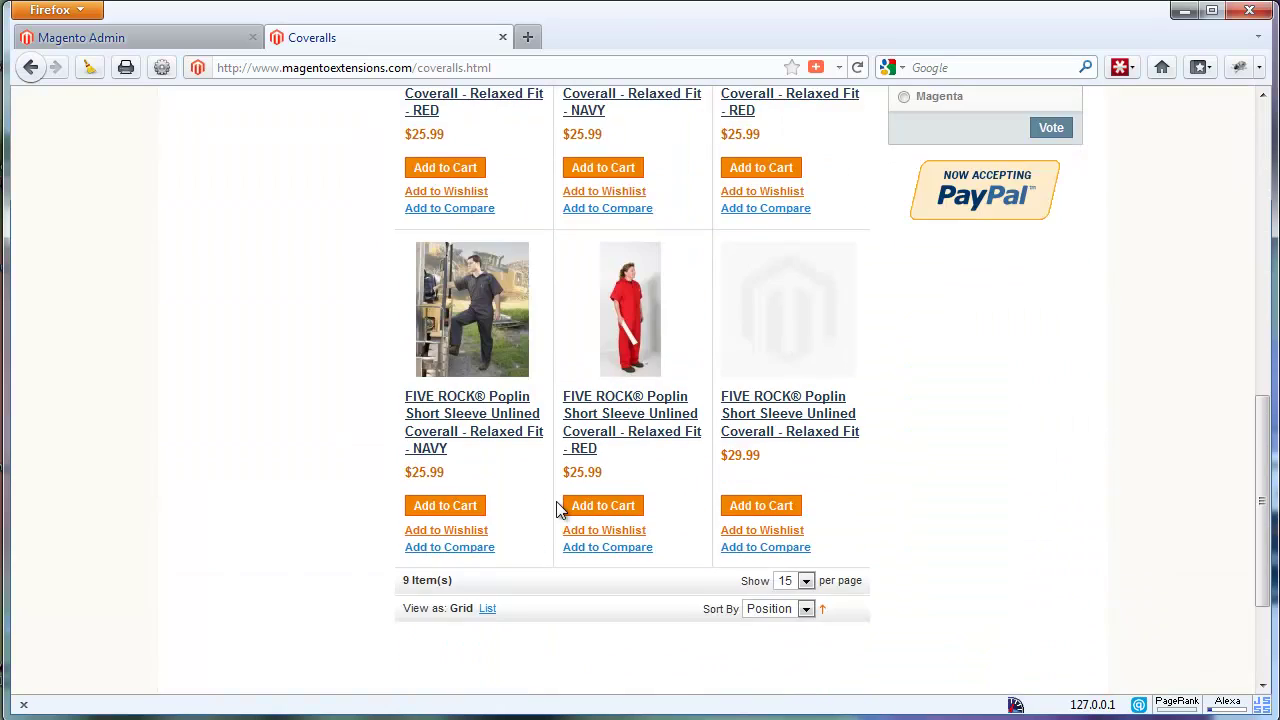
scroll(558, 510, "up", 2)
scroll(557, 508, "up", 5)
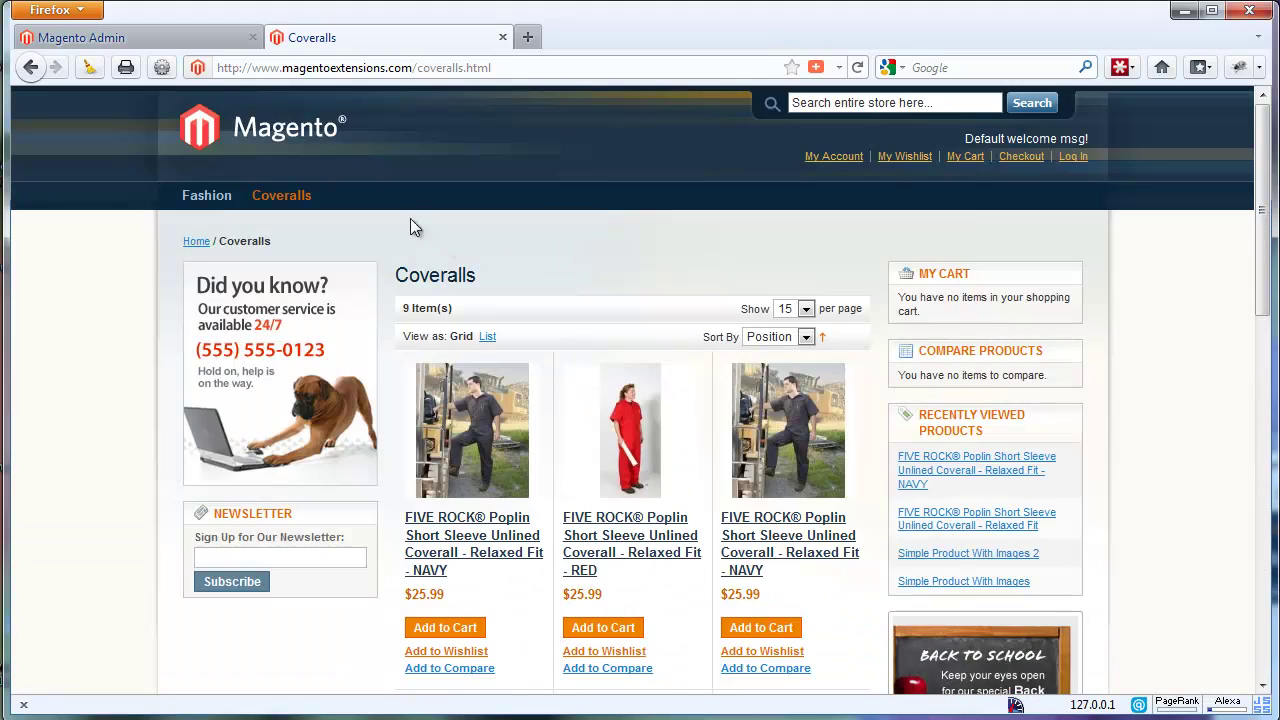